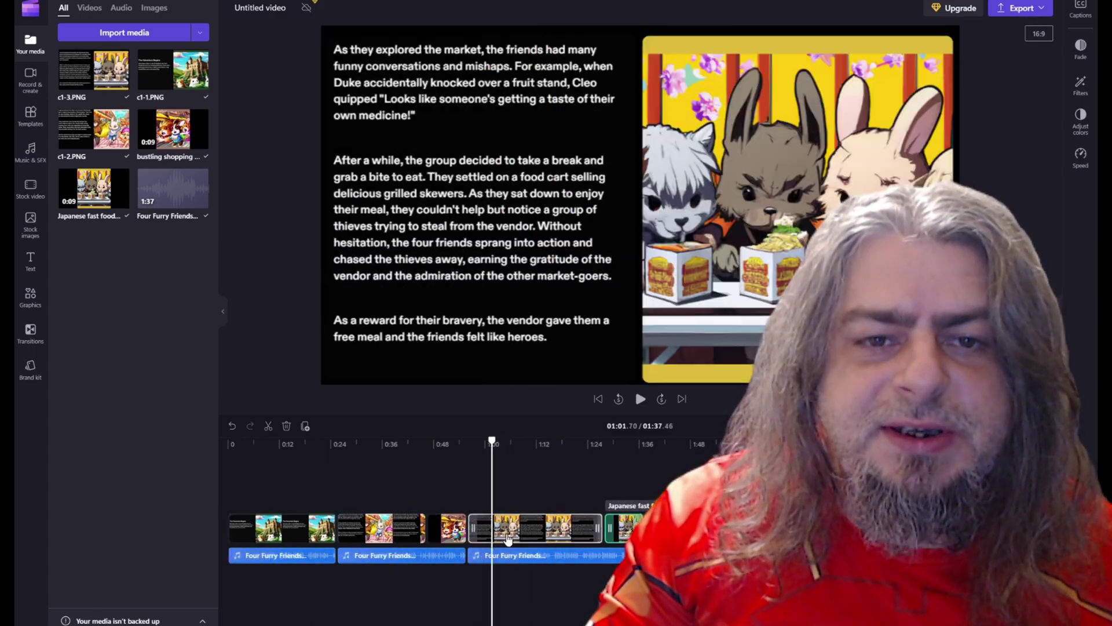
Open the Export quality dropdown for the furry-animal story video in Clipchamp
{"action": "left_click", "coordinate": [1021, 8]}
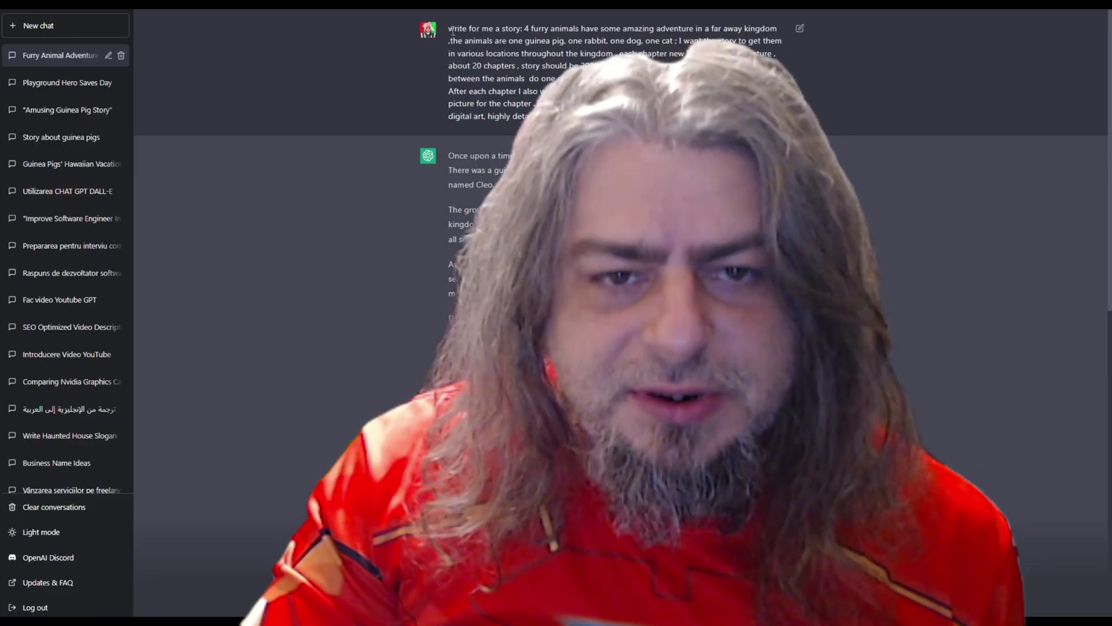
Select the original story request and the chapter 1 and chapter 2 texts
{"action": "left_click_drag", "start_coordinate": [448, 28], "coordinate": [781, 106]}
{"action": "key", "text": "ctrl+c"}
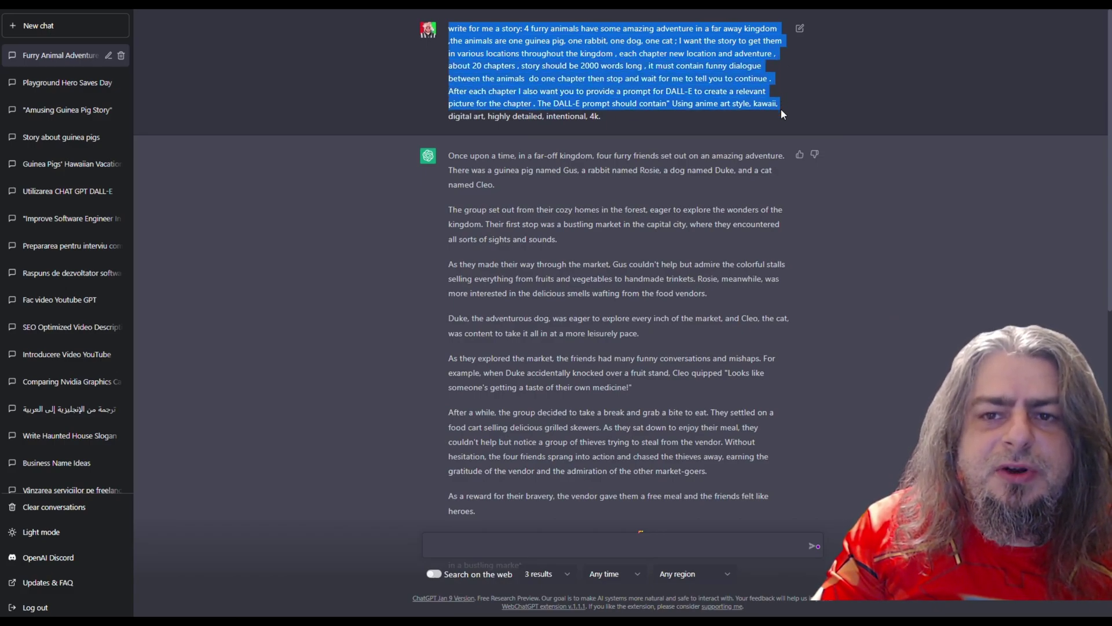
{"action": "scroll", "coordinate": [780, 113], "scroll_direction": "down", "scroll_amount": 1}
{"action": "left_click_drag", "start_coordinate": [449, 97], "coordinate": [776, 238]}
{"action": "left_click_drag", "start_coordinate": [785, 317], "coordinate": [792, 425]}
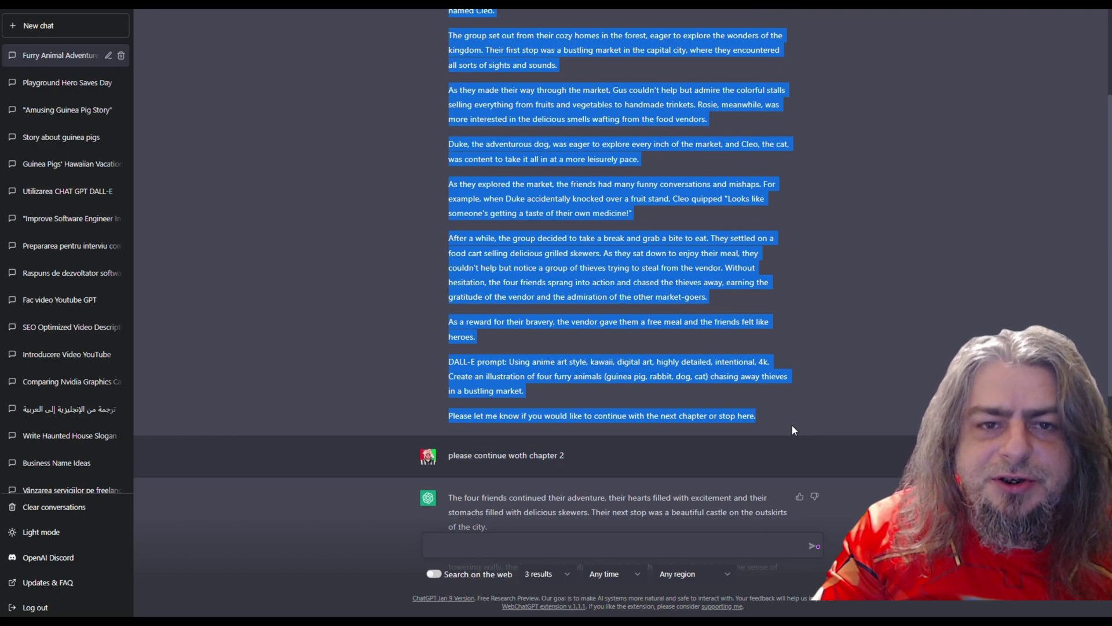
{"action": "left_click_drag", "start_coordinate": [449, 456], "coordinate": [568, 459]}
{"action": "scroll", "coordinate": [811, 429], "scroll_direction": "down", "scroll_amount": 8}
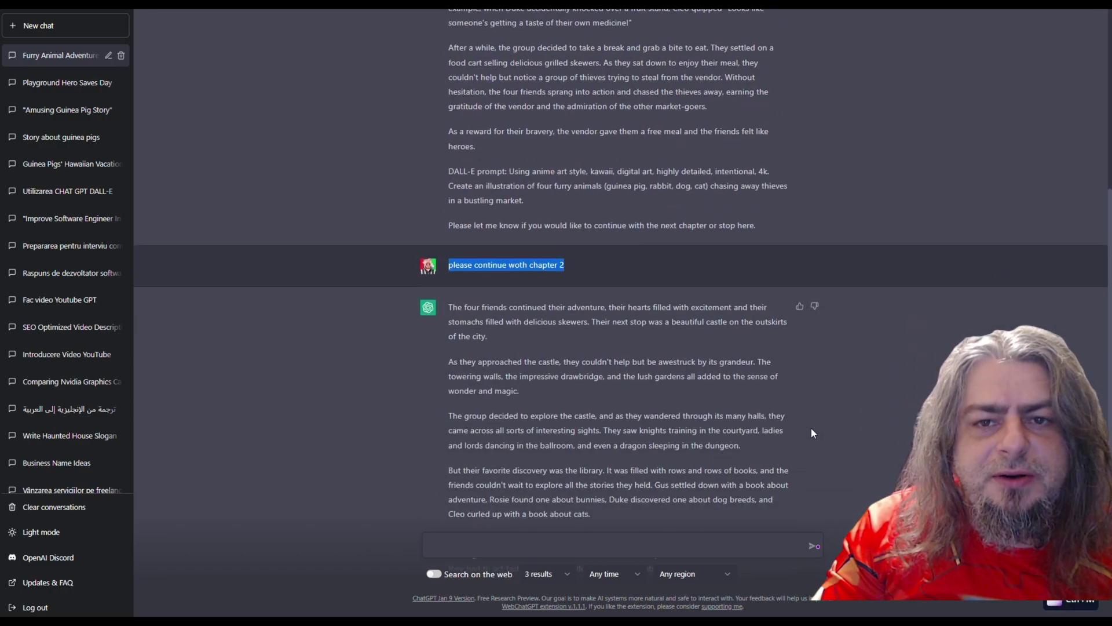
{"action": "left_click_drag", "start_coordinate": [513, 43], "coordinate": [803, 483]}
Send 'please continue with chapter 3' and select the magical-tree chapter's DALL-E prompt
{"action": "left_click_drag", "start_coordinate": [442, 501], "coordinate": [754, 502]}
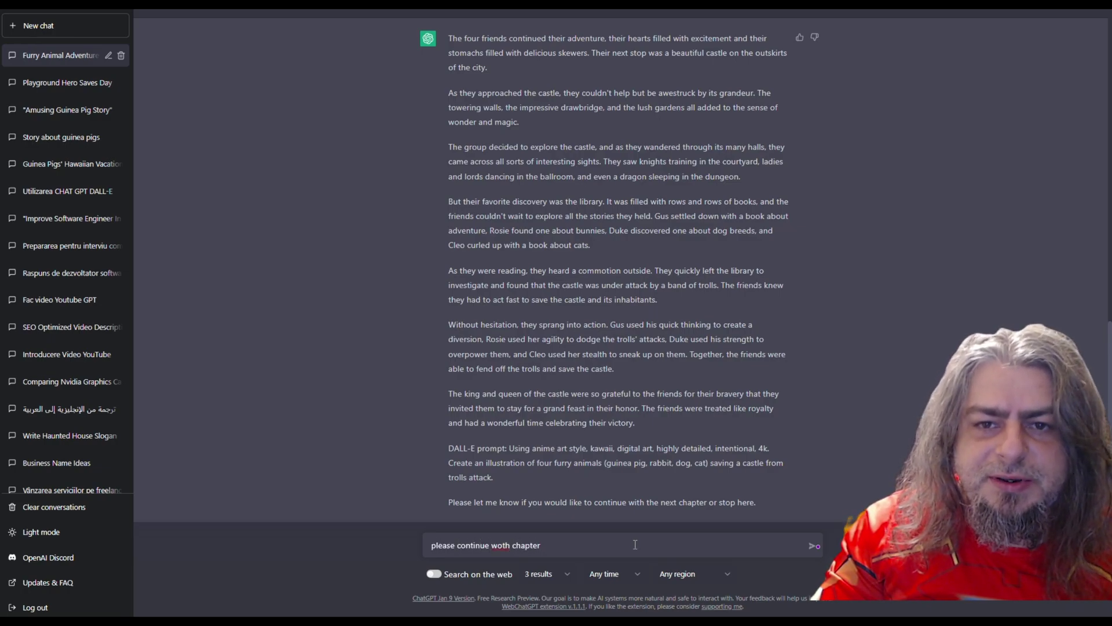
{"action": "left_click", "coordinate": [814, 547]}
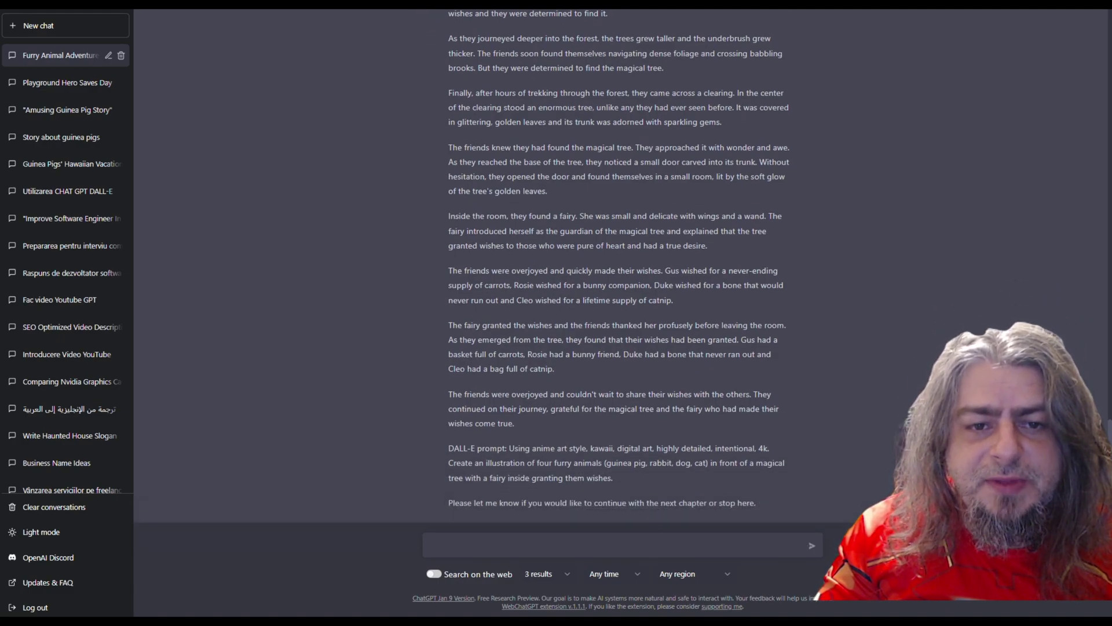
{"action": "left_click_drag", "start_coordinate": [447, 447], "coordinate": [612, 478]}
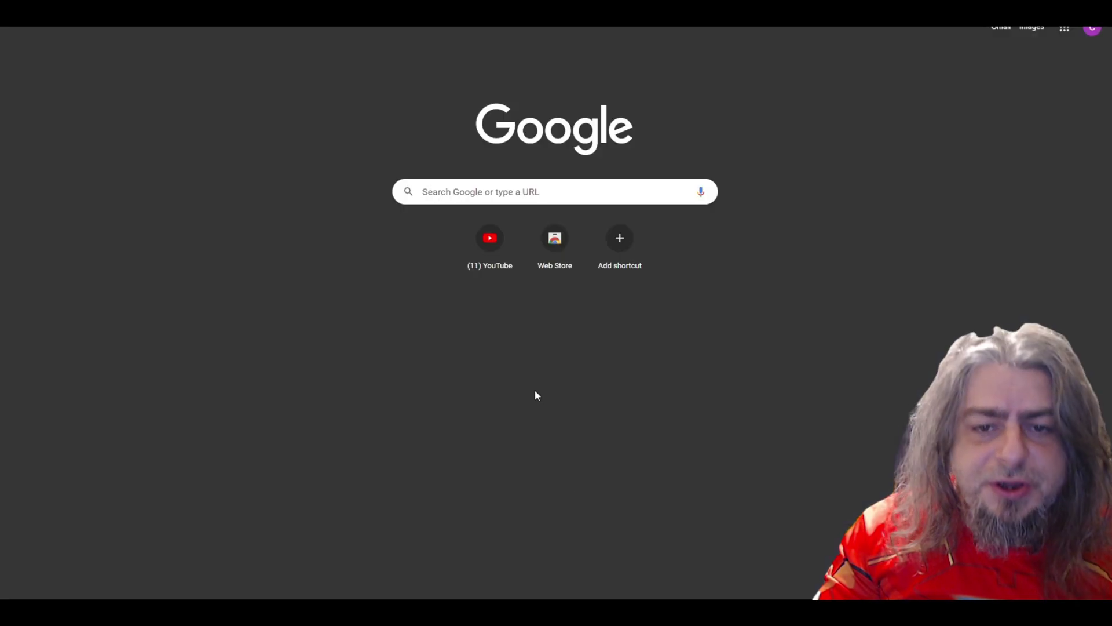
Open the pasted Tome referral link and pass Discover interesting articles to Continue to Tome
{"action": "left_click", "coordinate": [510, 190]}
{"action": "key", "text": "Return"}
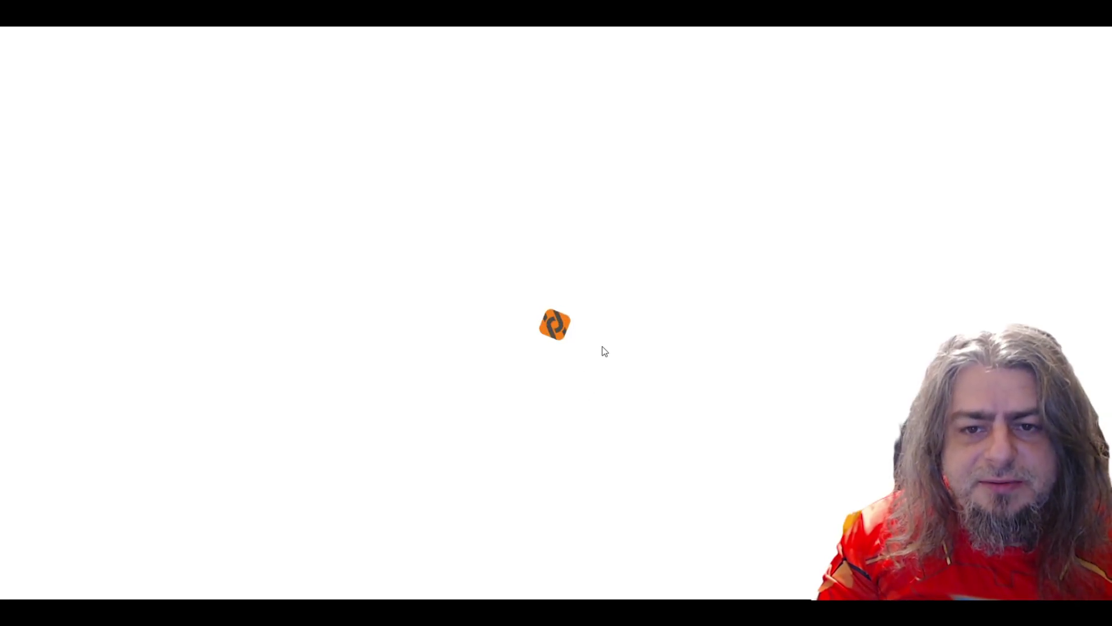
{"action": "scroll", "coordinate": [564, 401], "scroll_direction": "down", "scroll_amount": 3}
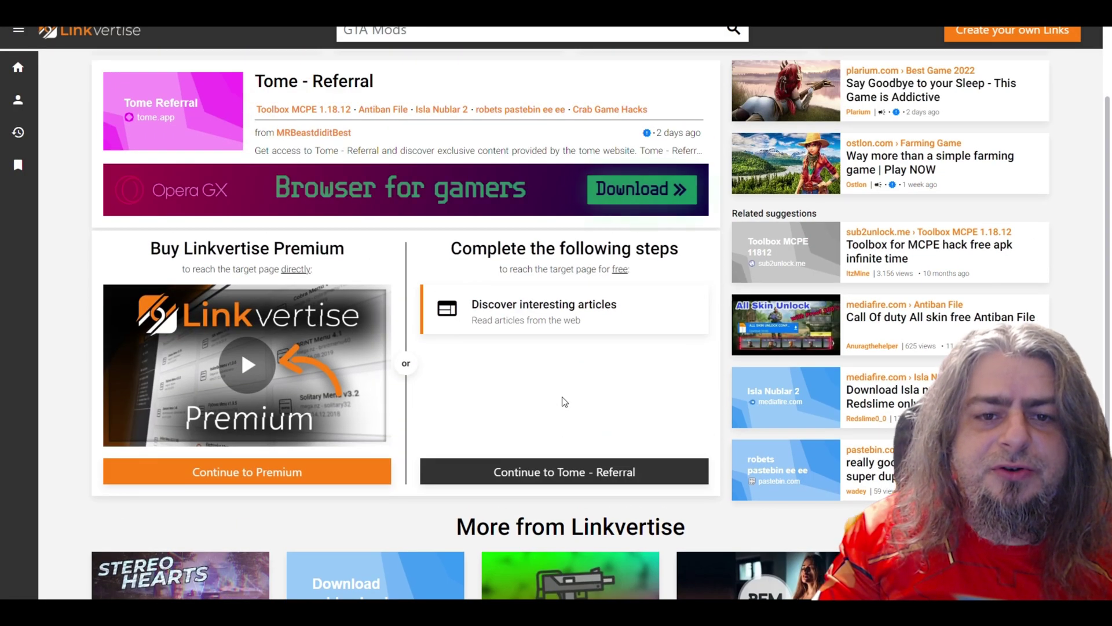
{"action": "scroll", "coordinate": [710, 405], "scroll_direction": "down", "scroll_amount": 1}
{"action": "scroll", "coordinate": [708, 409], "scroll_direction": "up", "scroll_amount": 1}
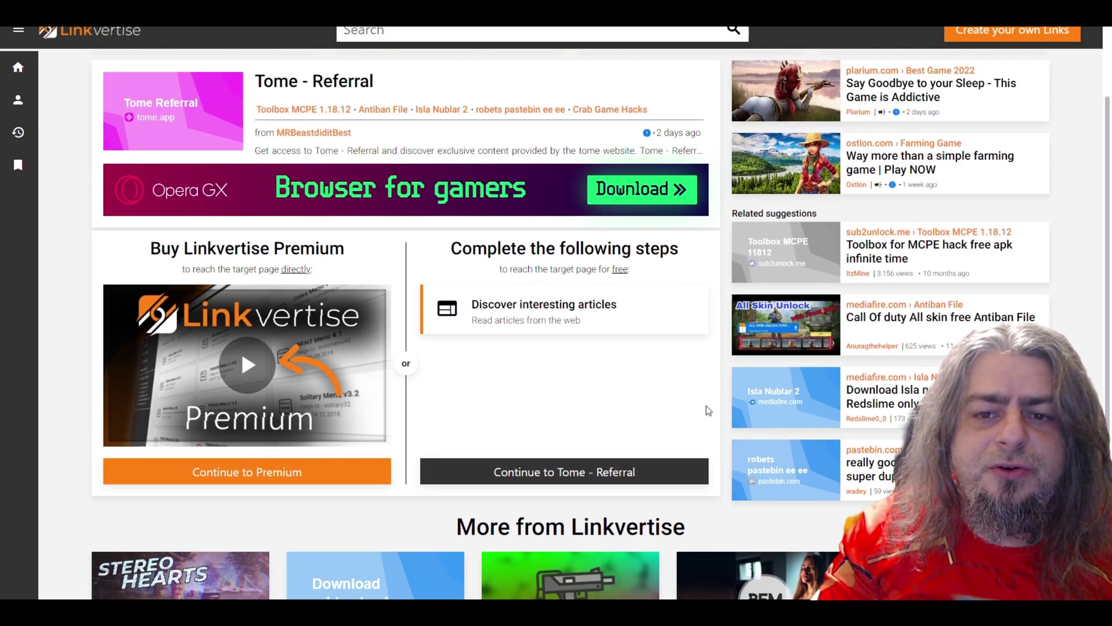
{"action": "left_click", "coordinate": [498, 336]}
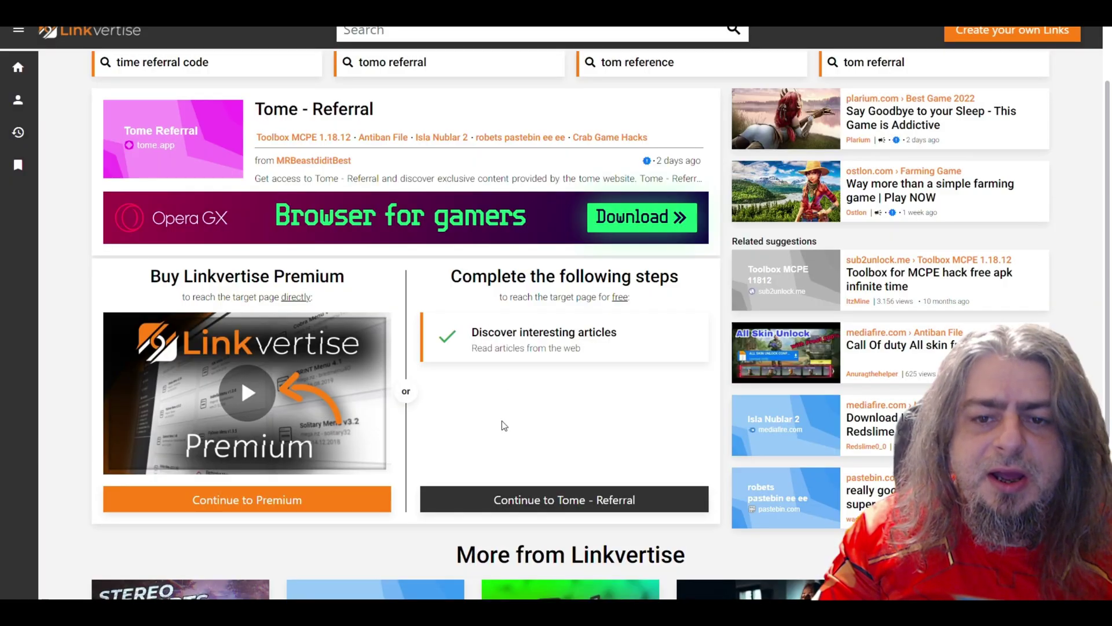
{"action": "left_click", "coordinate": [533, 496]}
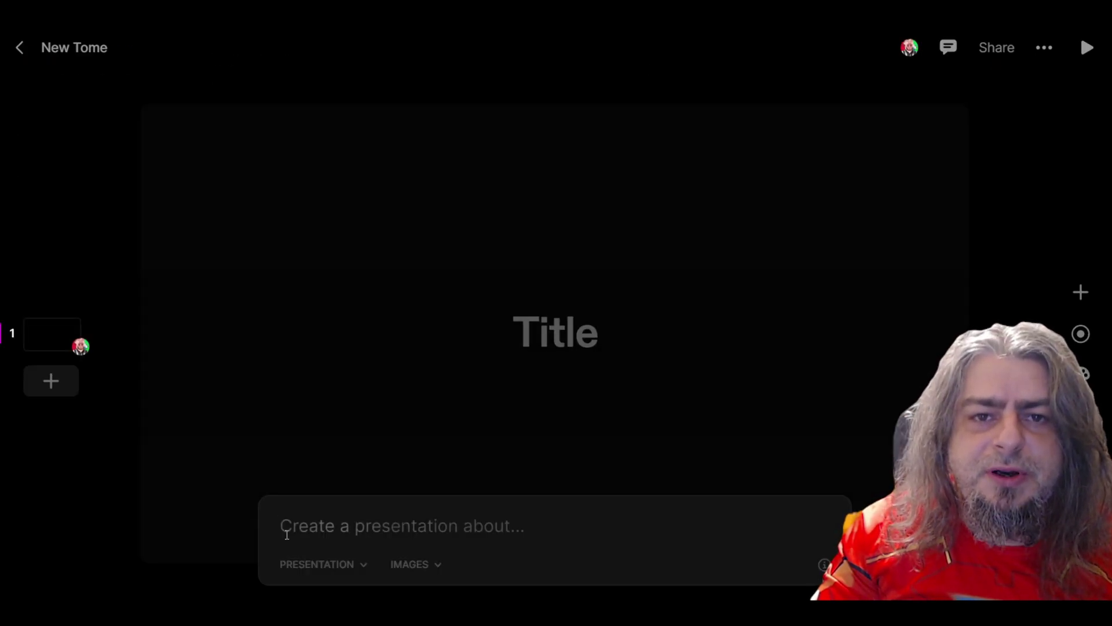
Generate the story presentation from the pasted prompt using the Fantasy image style
{"action": "key", "text": "ctrl+v"}
{"action": "left_click", "coordinate": [415, 564]}
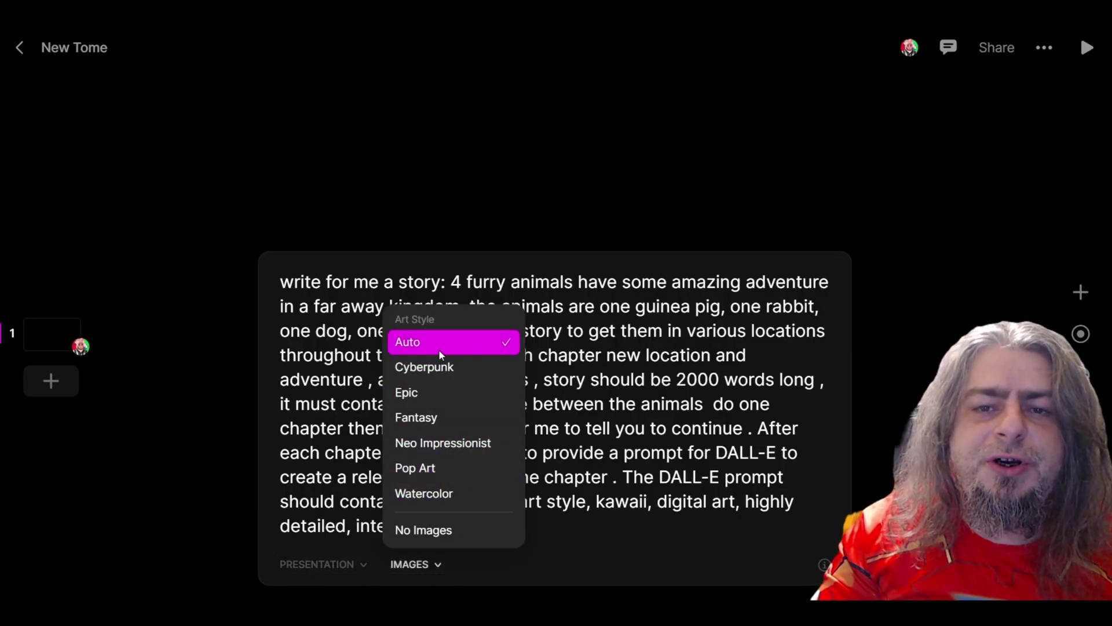
{"action": "left_click", "coordinate": [435, 425]}
{"action": "left_click", "coordinate": [322, 564]}
{"action": "left_click", "coordinate": [527, 524]}
{"action": "key", "text": "Return"}
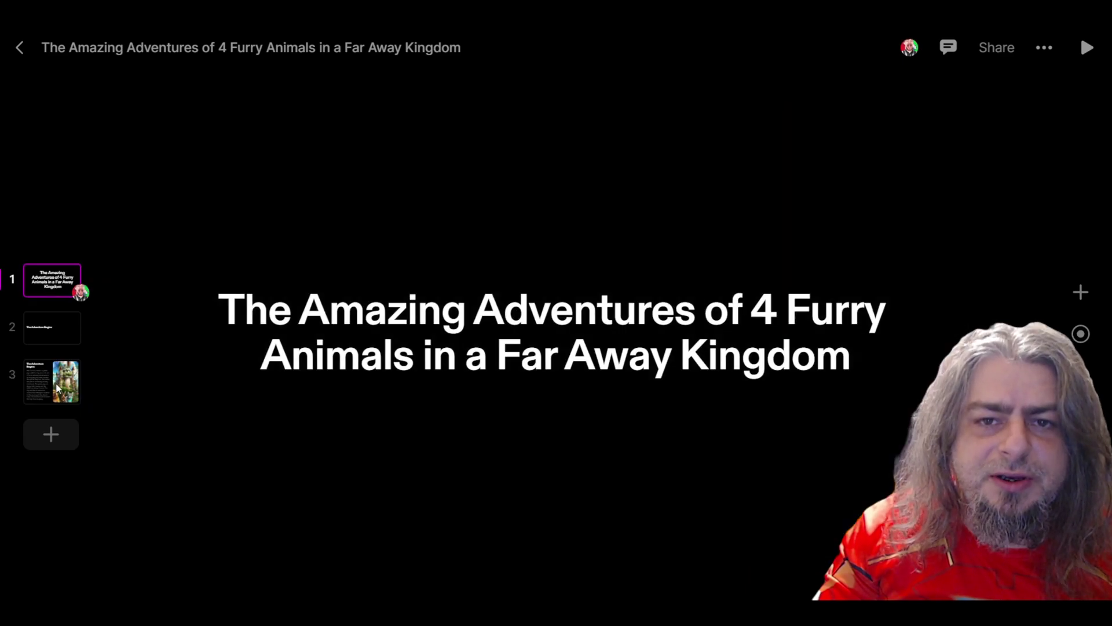
Delete the blank page 2 and regenerate page 2's picture with DALL-E
{"action": "right_click", "coordinate": [52, 327]}
{"action": "left_click", "coordinate": [78, 457]}
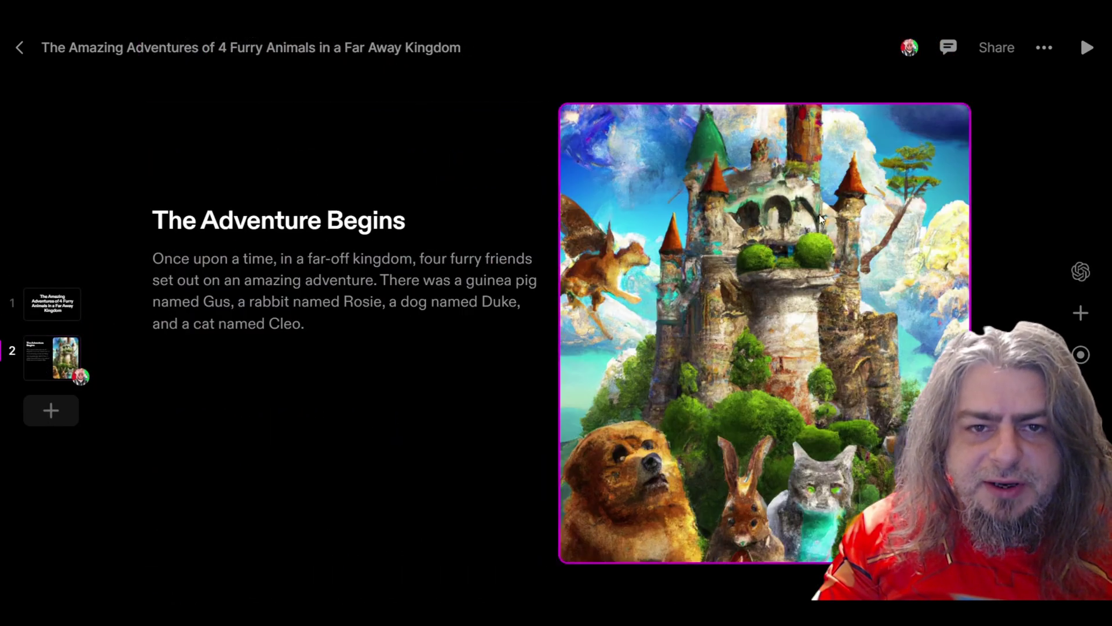
{"action": "left_click", "coordinate": [1080, 271]}
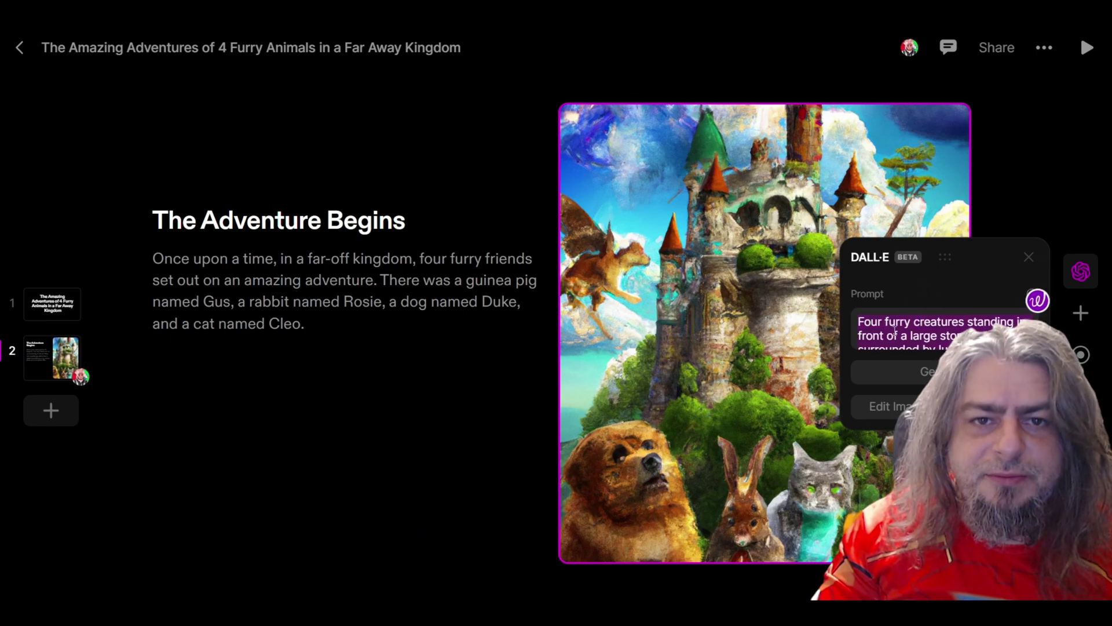
{"action": "scroll", "coordinate": [914, 334], "scroll_direction": "down", "scroll_amount": 3}
{"action": "left_click", "coordinate": [926, 372]}
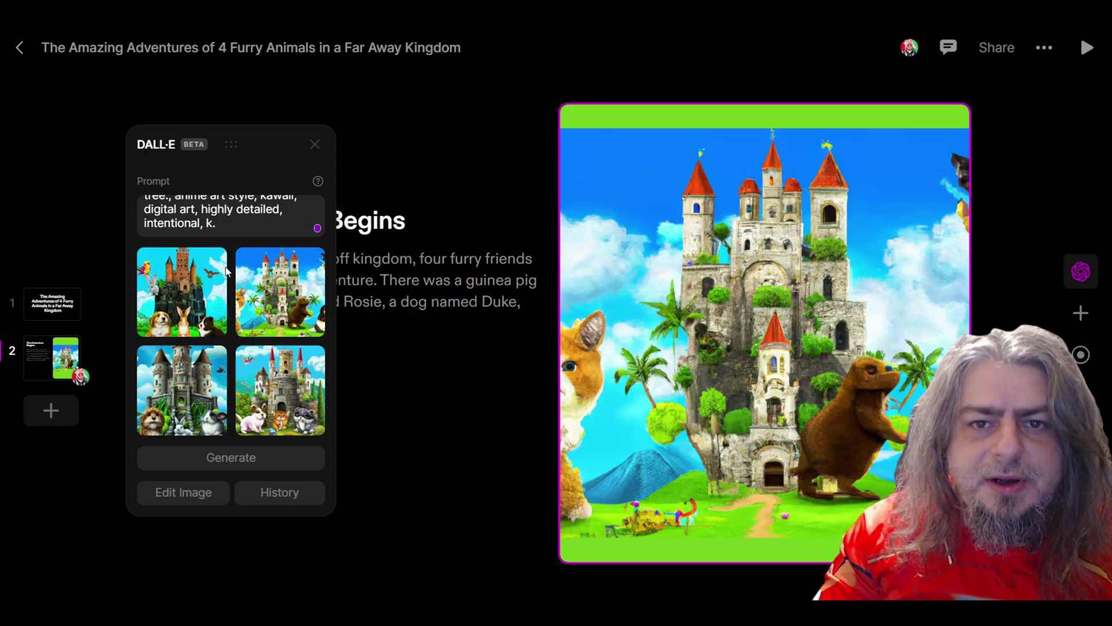
{"action": "left_click", "coordinate": [272, 458]}
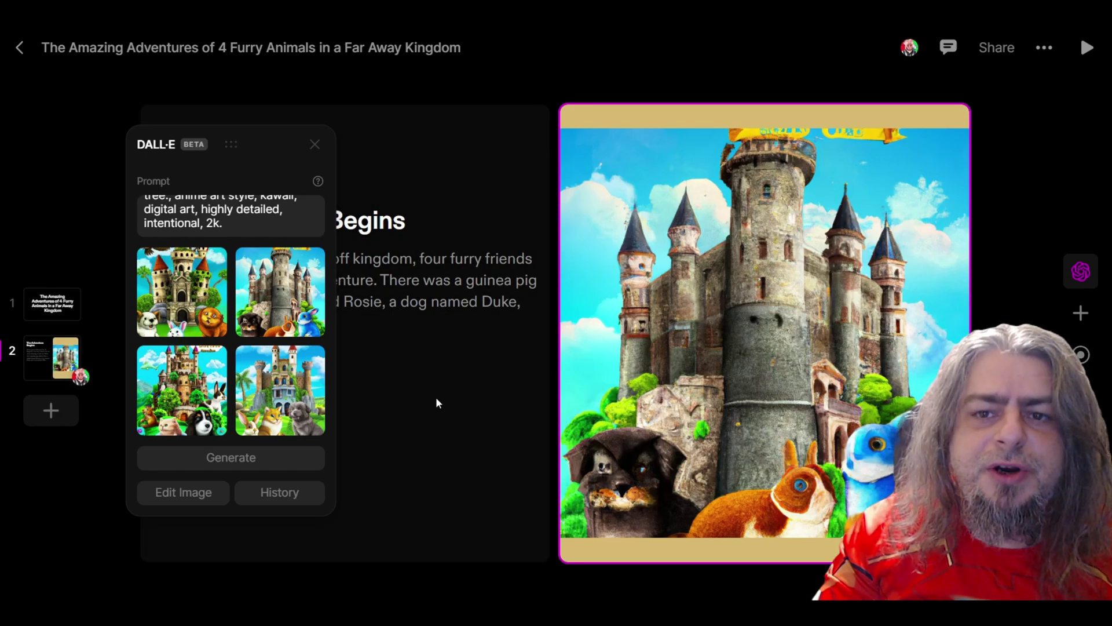
Add a Text & Media slide as page 3 showing the third generated market image
{"action": "left_click", "coordinate": [51, 410]}
{"action": "left_click", "coordinate": [123, 363]}
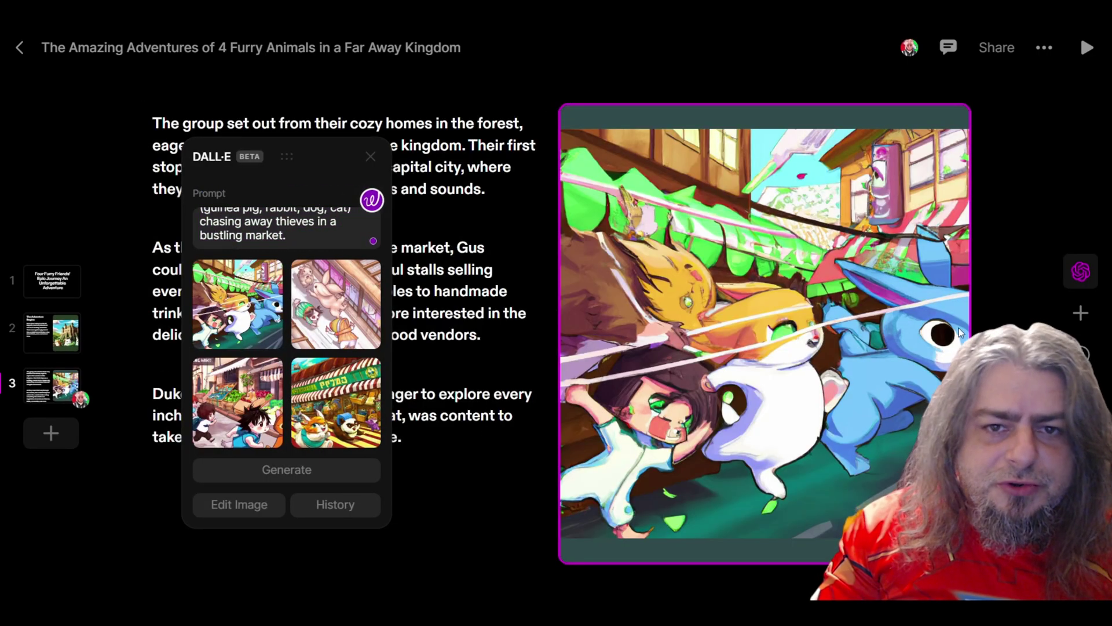
{"action": "left_click", "coordinate": [337, 313]}
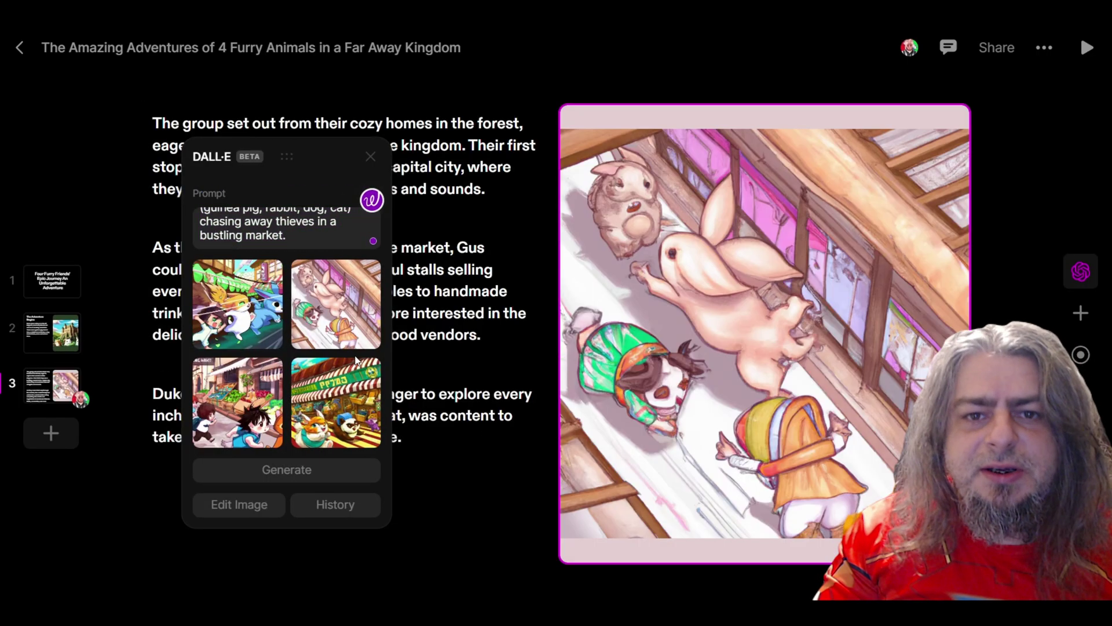
{"action": "left_click", "coordinate": [359, 409]}
{"action": "left_click", "coordinate": [243, 417]}
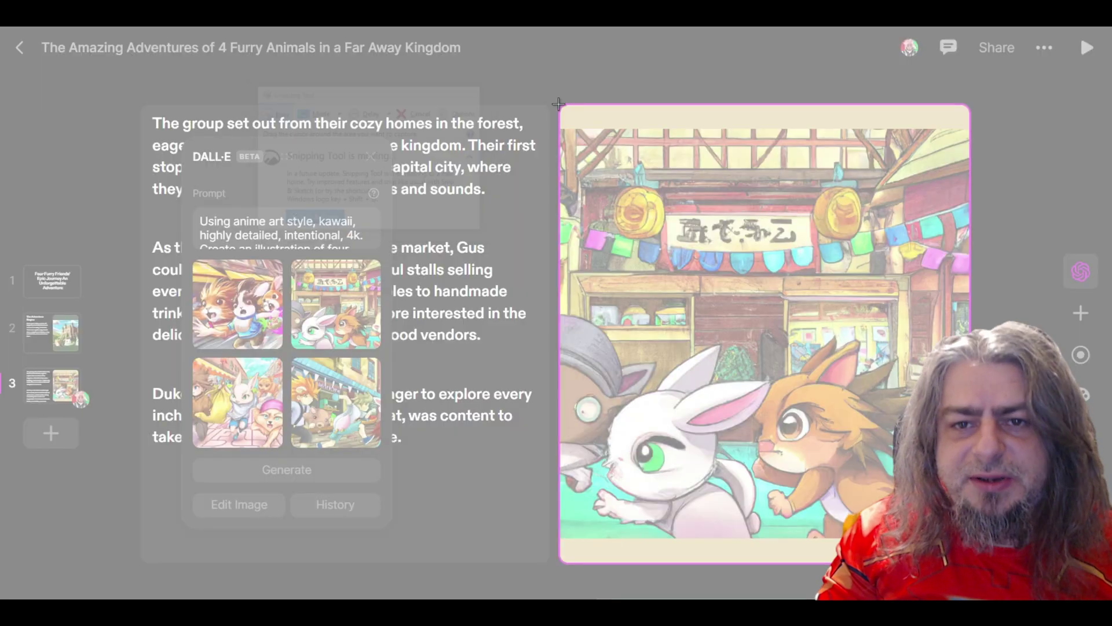
Snip the market image, then unlock the Kaiber link via Free Access with Ads and articles
{"action": "left_click_drag", "start_coordinate": [571, 109], "coordinate": [968, 560]}
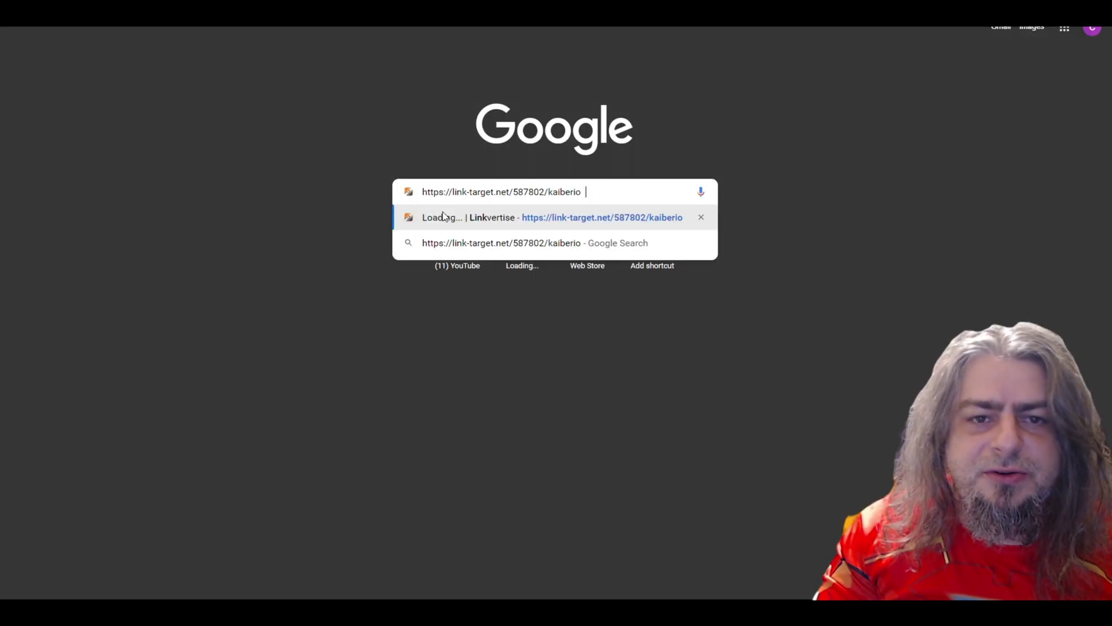
{"action": "left_click", "coordinate": [443, 216]}
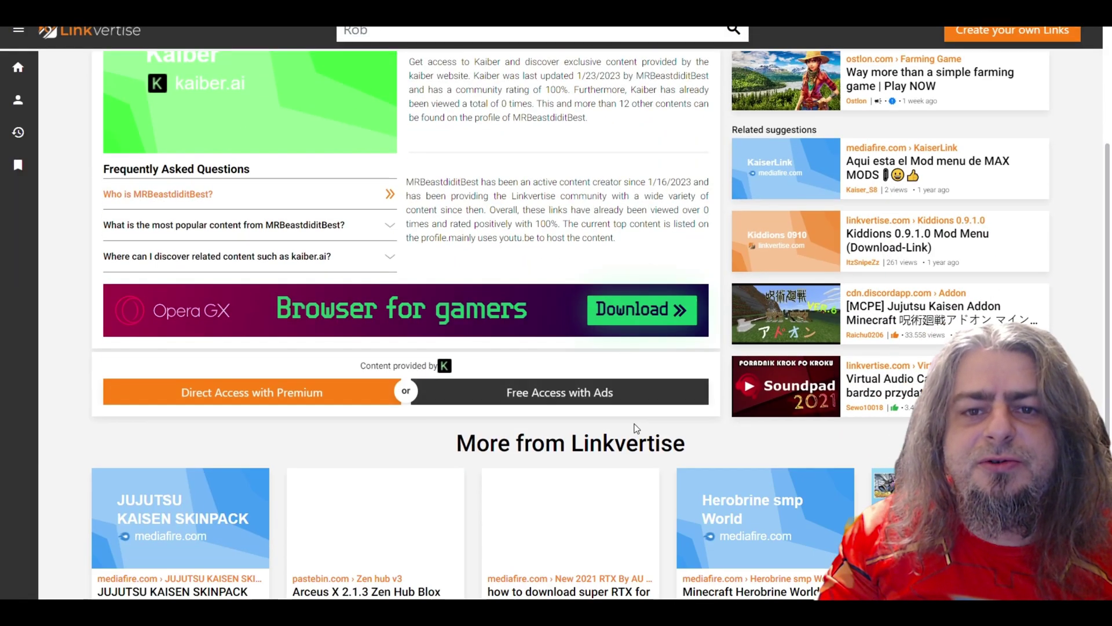
{"action": "left_click", "coordinate": [634, 392]}
{"action": "left_click", "coordinate": [634, 429]}
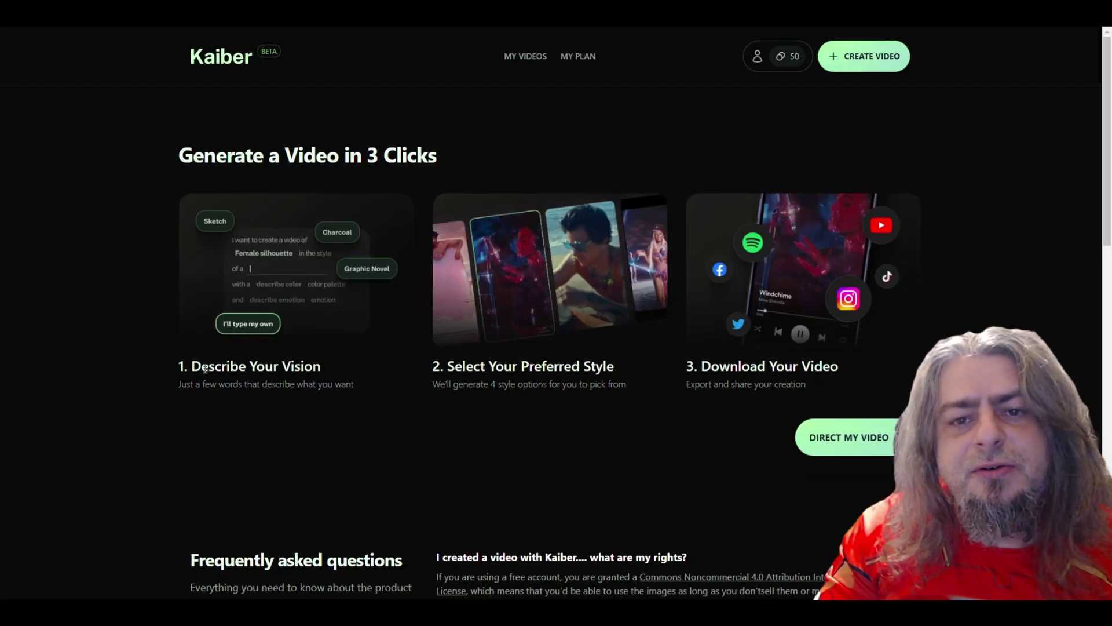
{"action": "left_click_drag", "start_coordinate": [432, 366], "coordinate": [839, 367]}
Create a Kaiber video from market2.PNG with subject Bustling Shopping Street in Anime style
{"action": "left_click", "coordinate": [860, 61]}
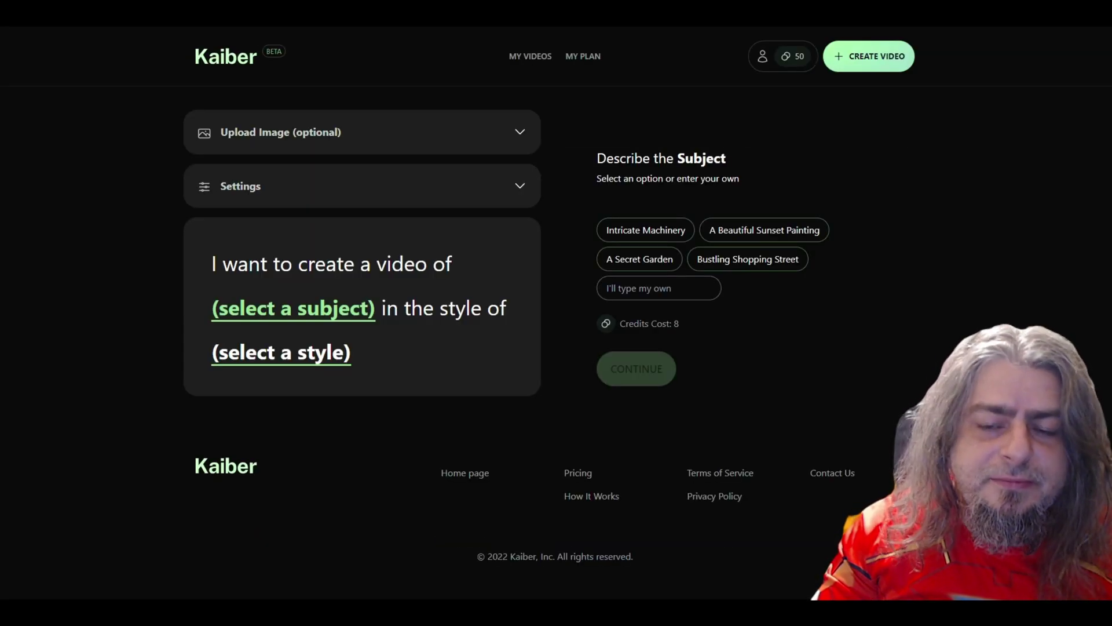
{"action": "left_click", "coordinate": [277, 202]}
{"action": "left_click", "coordinate": [333, 88]}
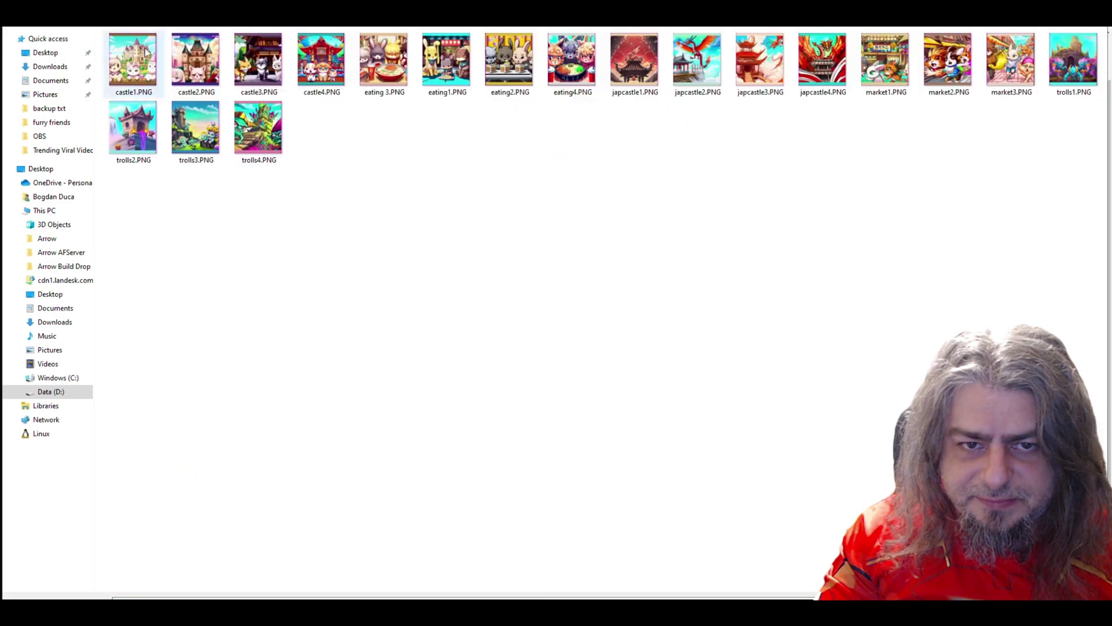
{"action": "double_click", "coordinate": [947, 61]}
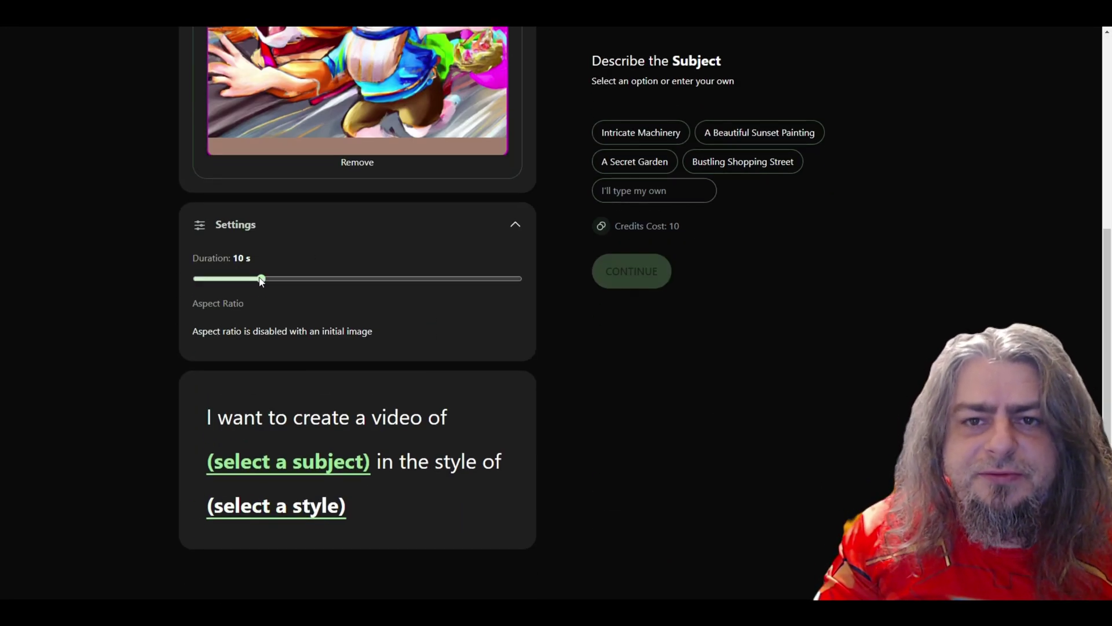
{"action": "scroll", "coordinate": [258, 284], "scroll_direction": "down", "scroll_amount": 1}
{"action": "left_click", "coordinate": [746, 102]}
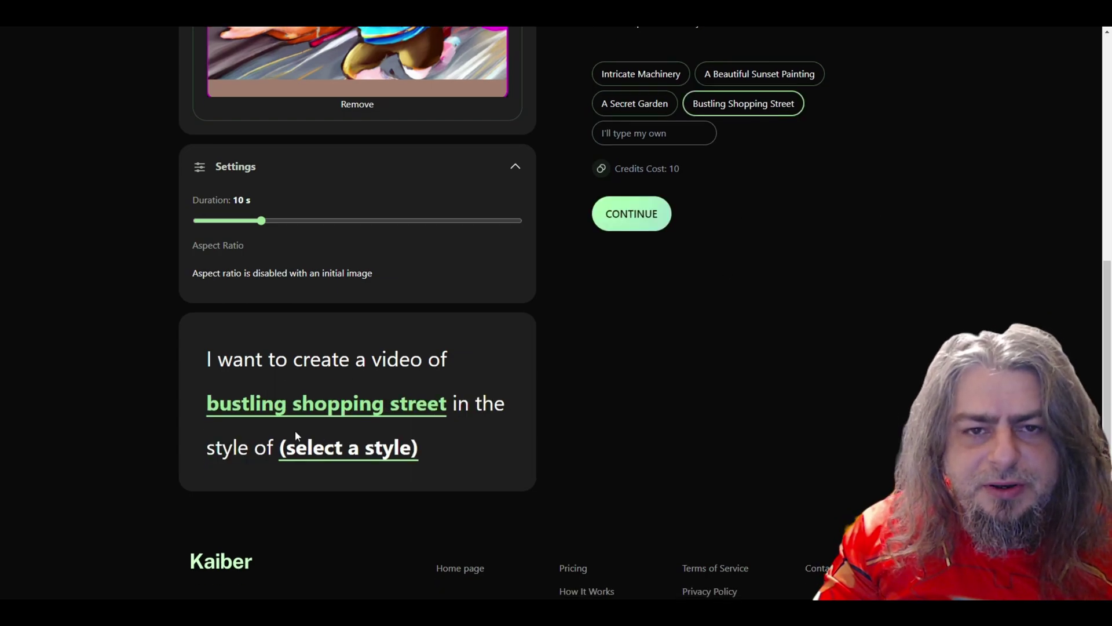
{"action": "left_click", "coordinate": [695, 59]}
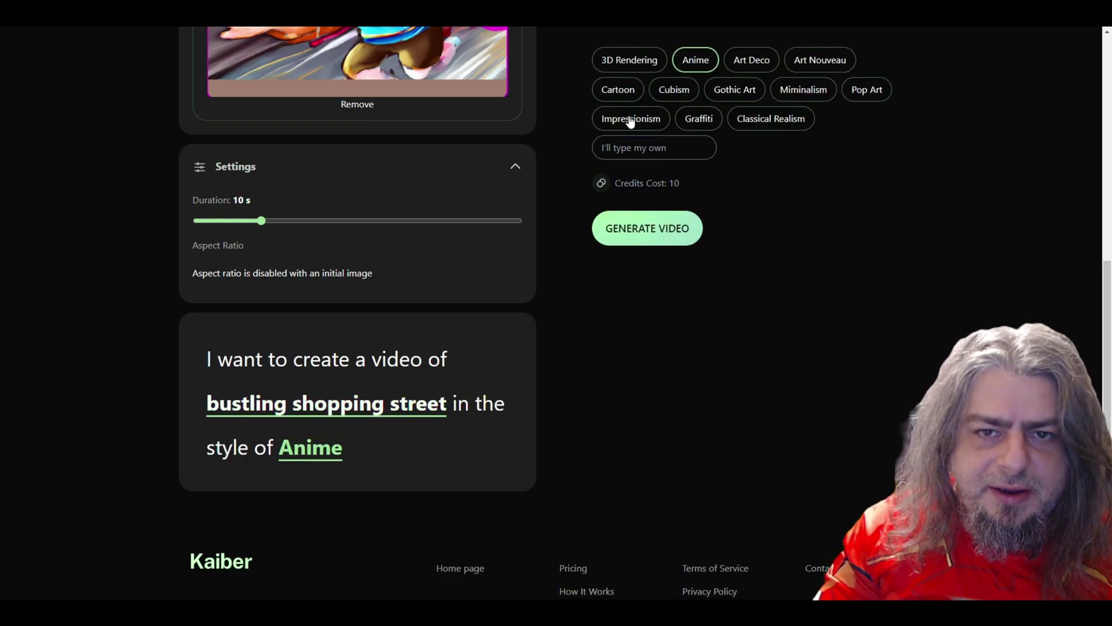
{"action": "left_click", "coordinate": [677, 229]}
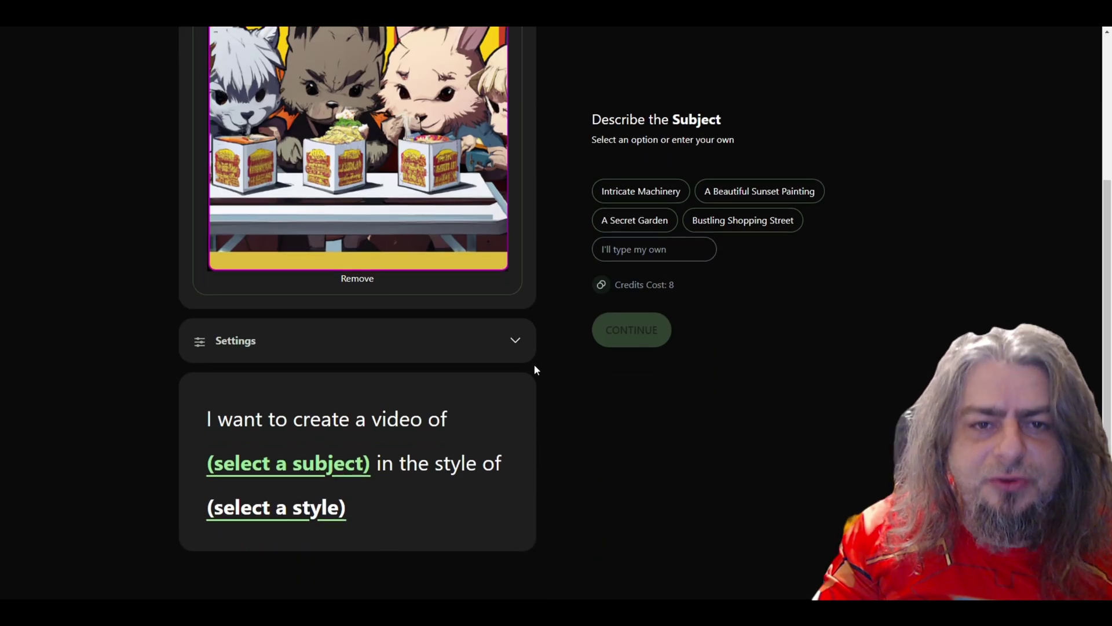
Change the subject to 'japanese fast food in tokyo', lengthen the duration, and generate
{"action": "scroll", "coordinate": [535, 370], "scroll_direction": "up", "scroll_amount": 1}
{"action": "left_click", "coordinate": [654, 308]}
{"action": "type", "text": "japanese fast food"}
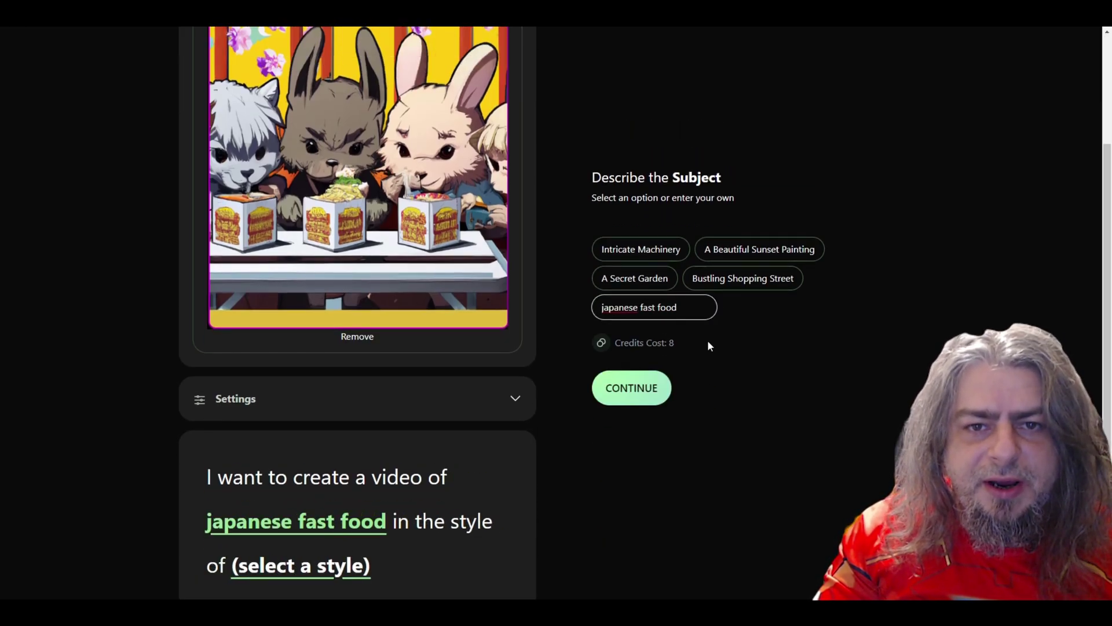
{"action": "type", "text": " in tokyokyo"}
{"action": "left_click", "coordinate": [608, 398]}
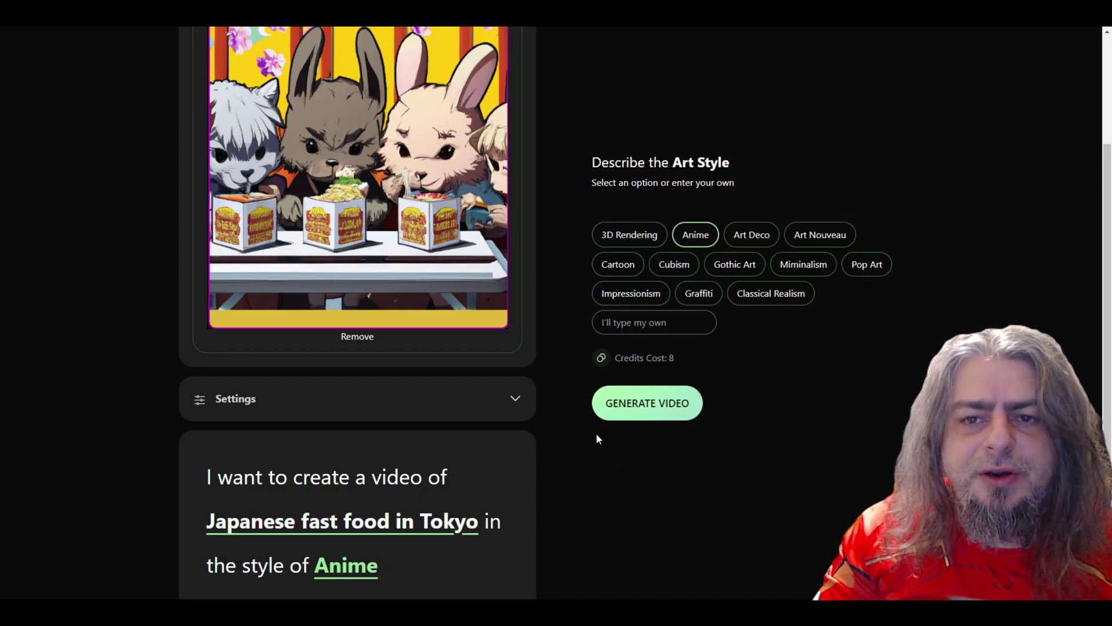
{"action": "scroll", "coordinate": [482, 491], "scroll_direction": "up", "scroll_amount": 1}
{"action": "left_click", "coordinate": [482, 469]}
{"action": "scroll", "coordinate": [637, 290], "scroll_direction": "down", "scroll_amount": 4}
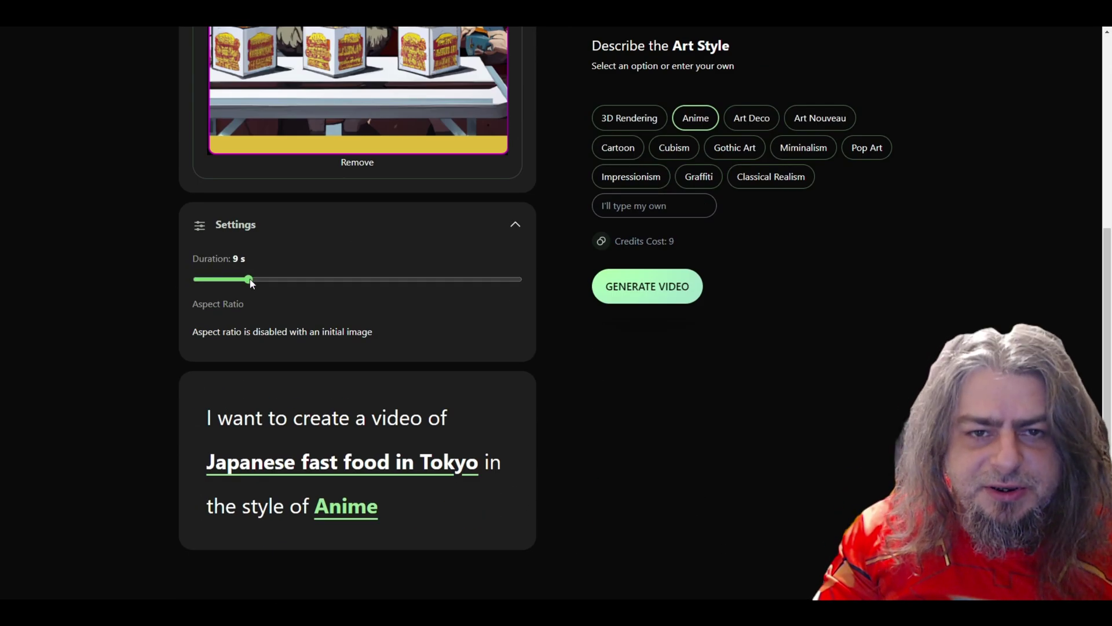
{"action": "left_click", "coordinate": [647, 286]}
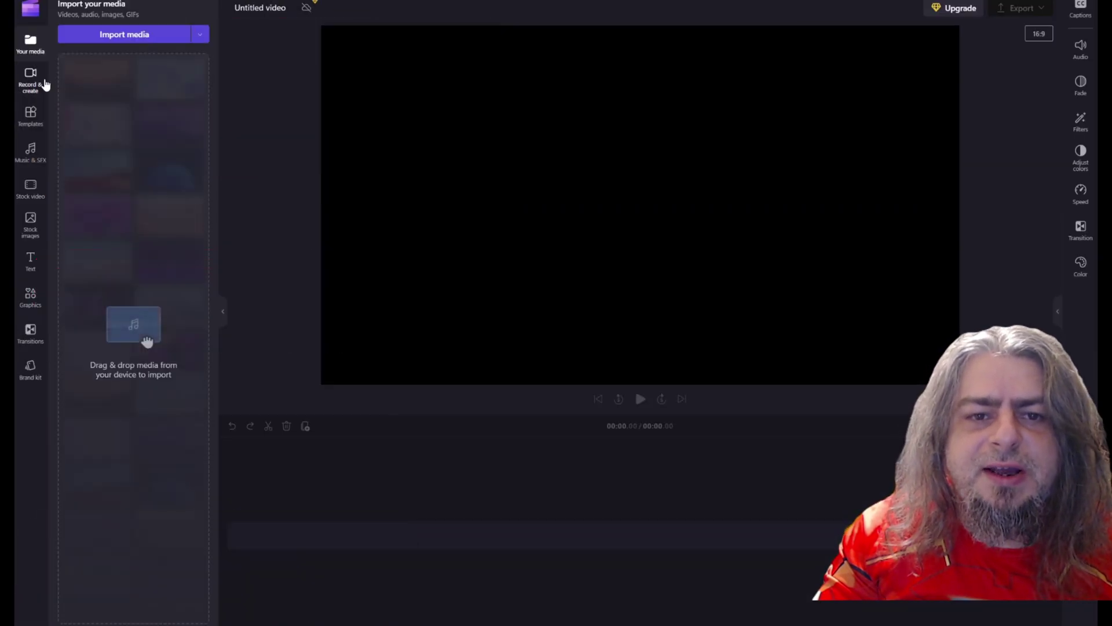
Open Text to speech and set the narration language to English (Australia)
{"action": "left_click", "coordinate": [32, 81]}
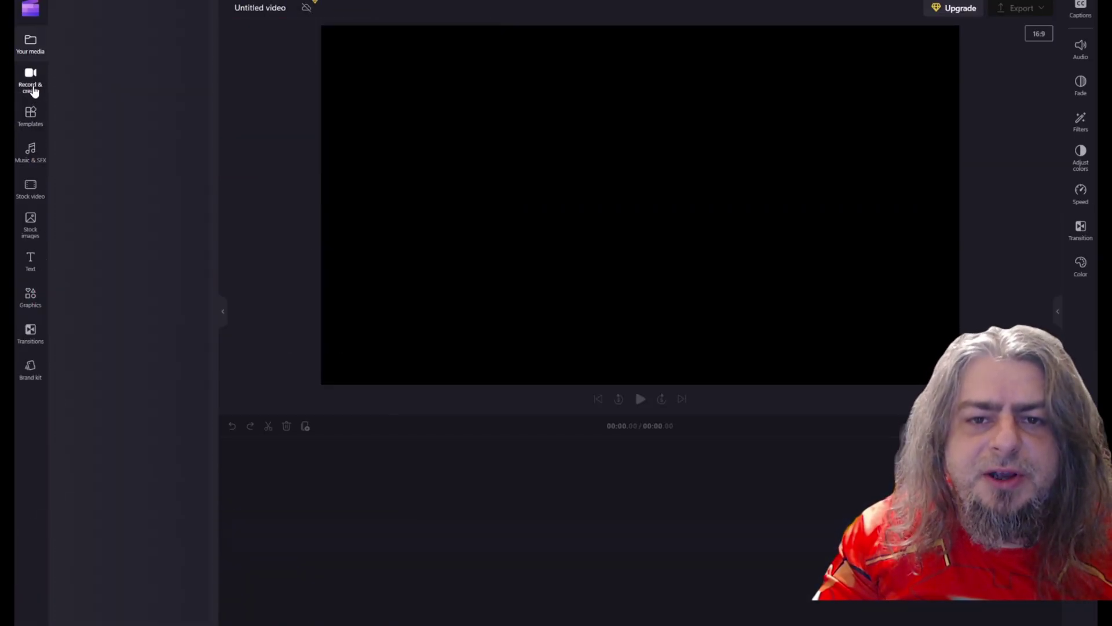
{"action": "left_click", "coordinate": [129, 261]}
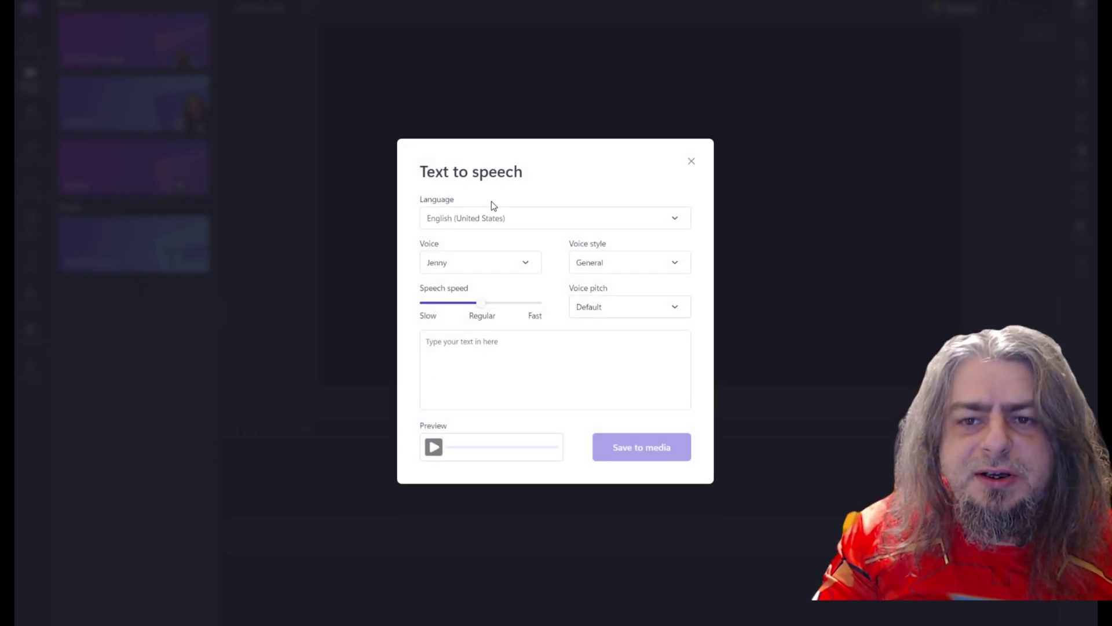
{"action": "left_click", "coordinate": [528, 264]}
{"action": "left_click", "coordinate": [676, 219]}
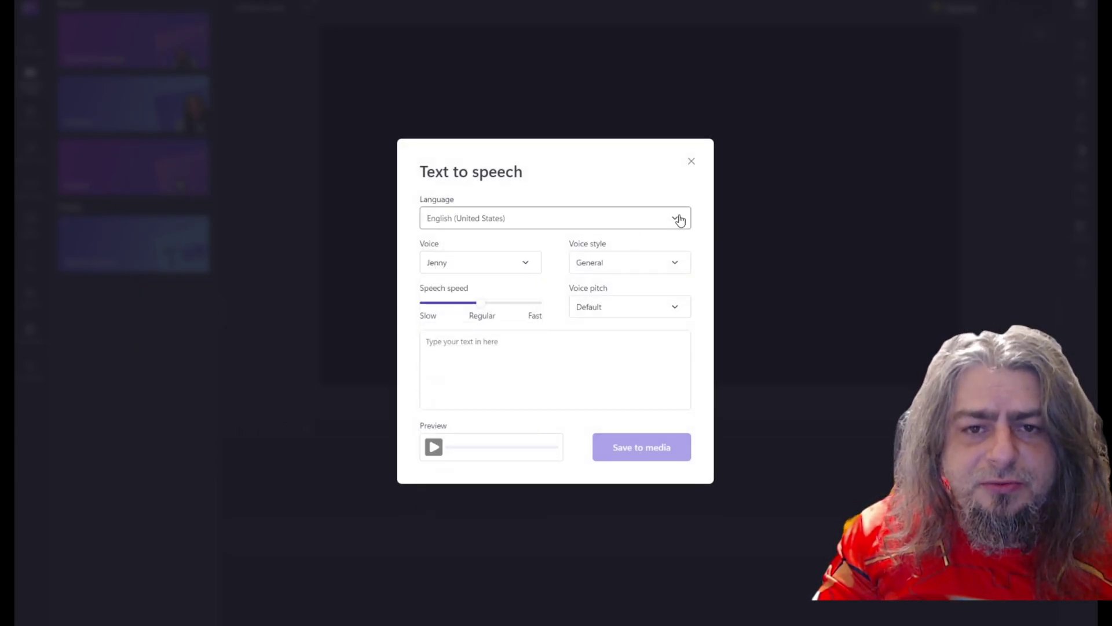
{"action": "left_click", "coordinate": [677, 219]}
{"action": "scroll", "coordinate": [578, 320], "scroll_direction": "up", "scroll_amount": 2}
{"action": "scroll", "coordinate": [578, 321], "scroll_direction": "up", "scroll_amount": 12}
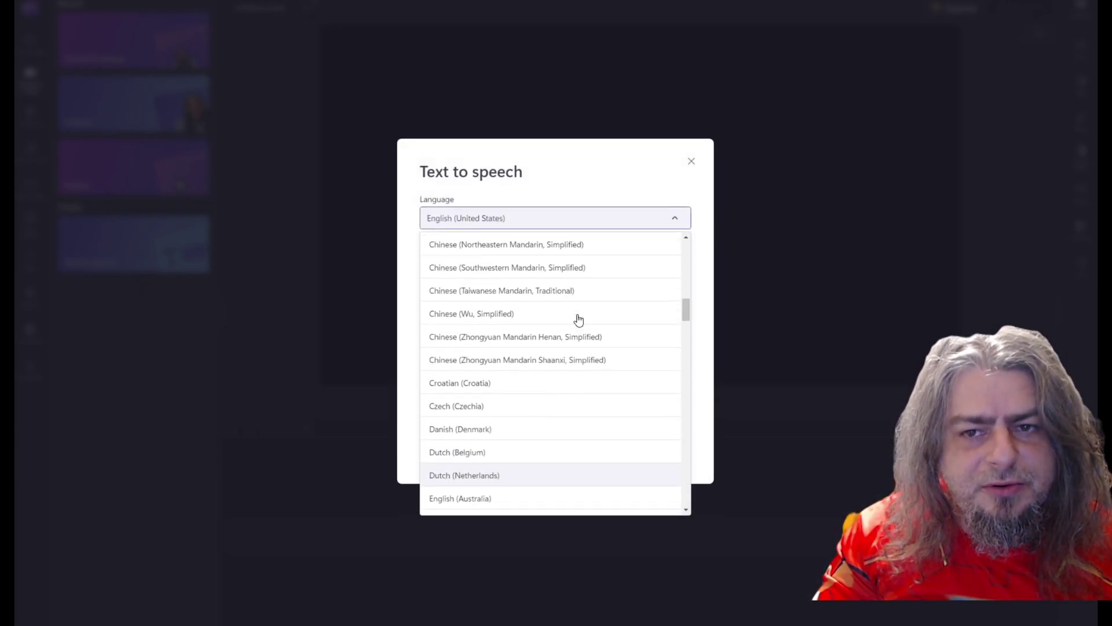
{"action": "scroll", "coordinate": [577, 319], "scroll_direction": "up", "scroll_amount": 3}
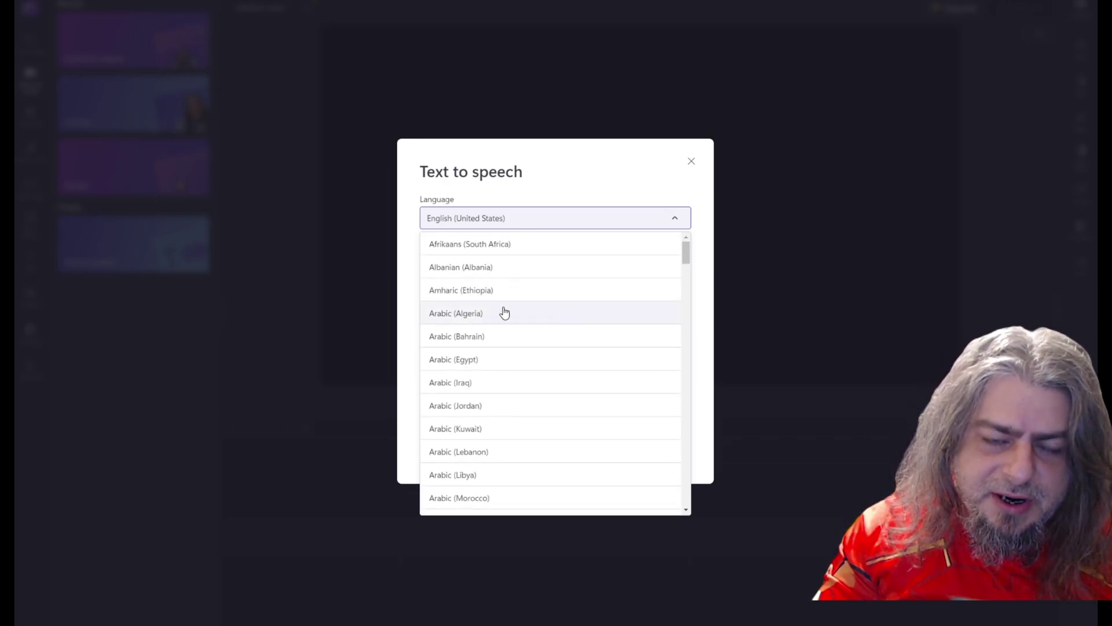
{"action": "scroll", "coordinate": [489, 341], "scroll_direction": "down", "scroll_amount": 3}
{"action": "scroll", "coordinate": [488, 342], "scroll_direction": "down", "scroll_amount": 10}
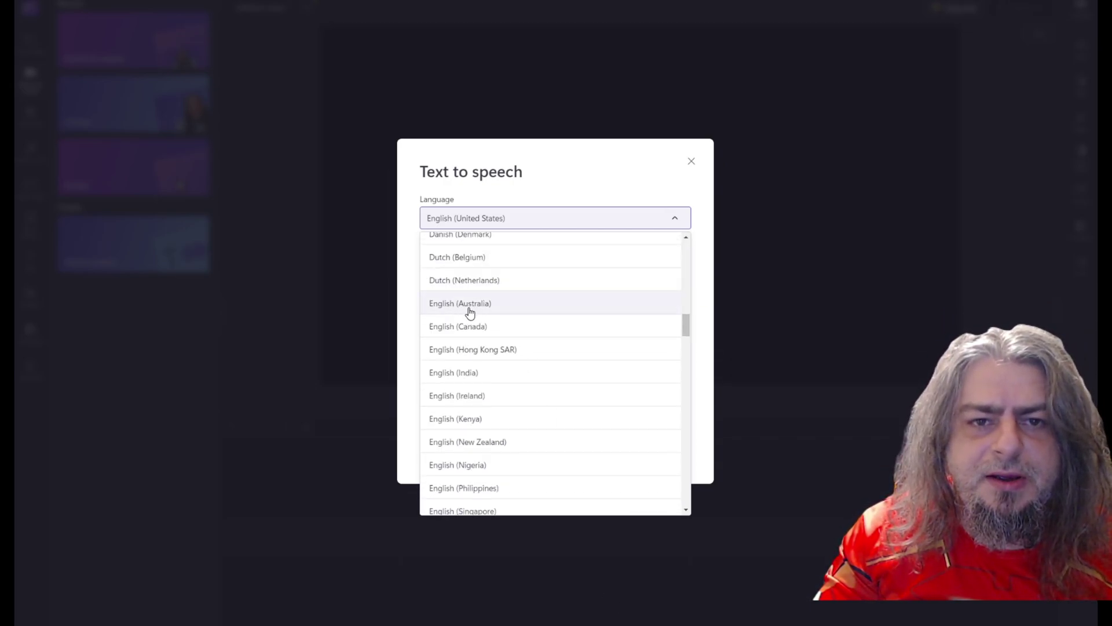
{"action": "left_click", "coordinate": [468, 305]}
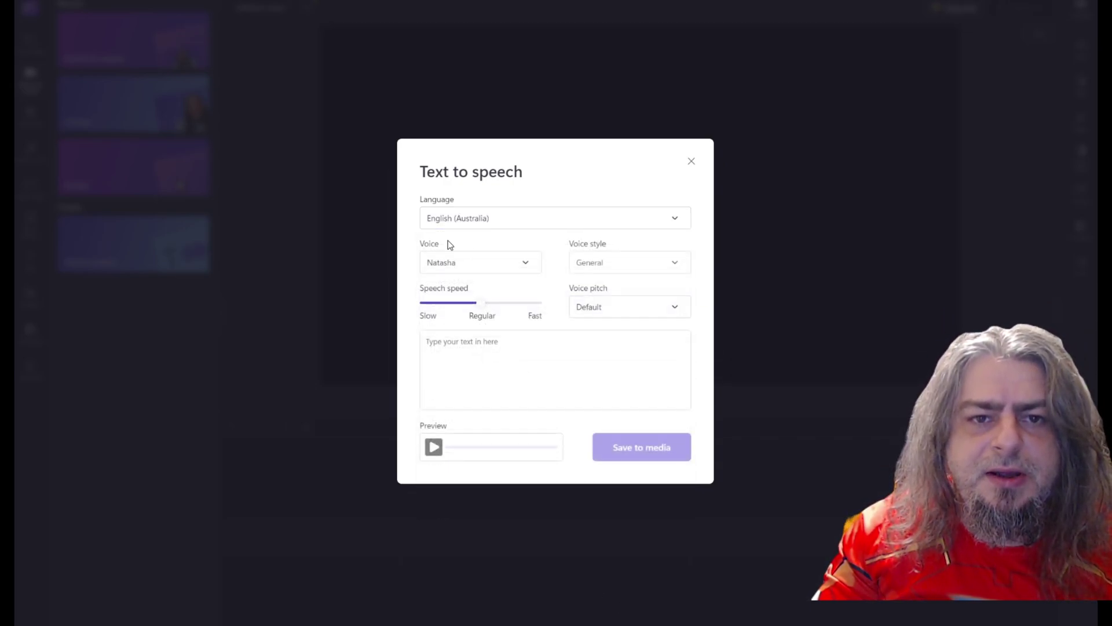
Replace the 'test' text with the pasted story and save the narration to media
{"action": "left_click", "coordinate": [504, 344]}
{"action": "type", "text": "test to see how voice is"}
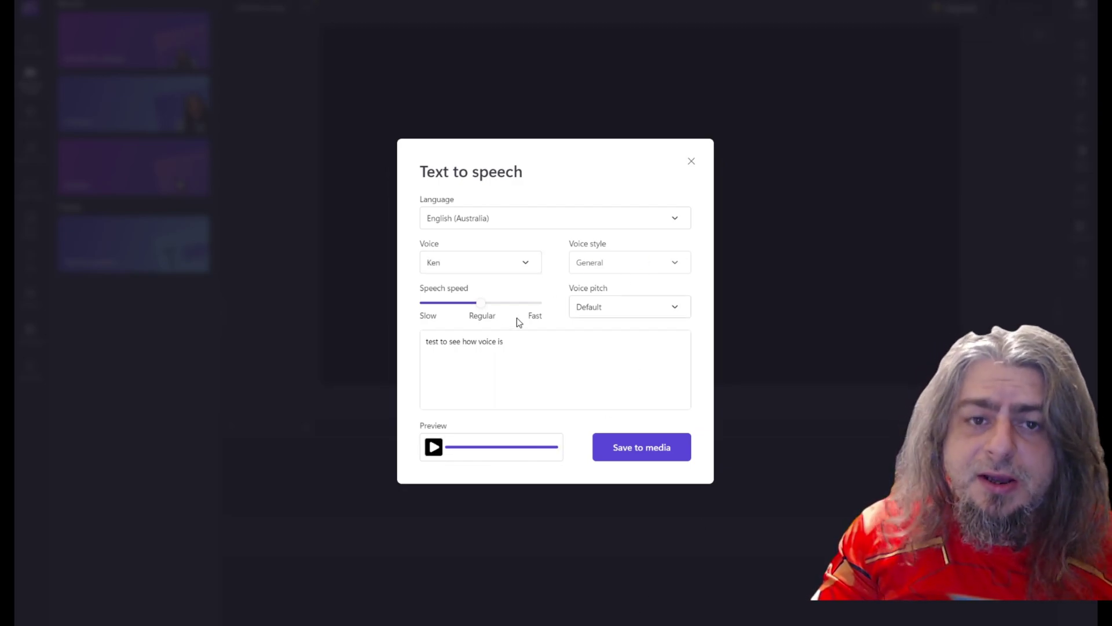
{"action": "left_click", "coordinate": [442, 354]}
{"action": "key", "text": "ctrl+a"}
{"action": "key", "text": "ctrl+v"}
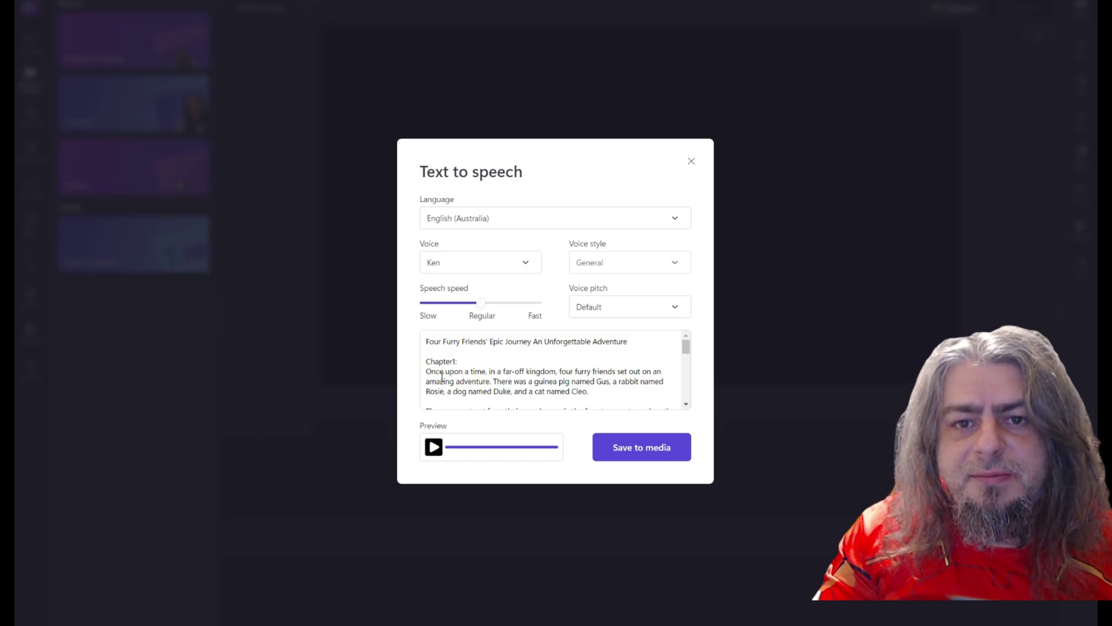
{"action": "left_click", "coordinate": [641, 449]}
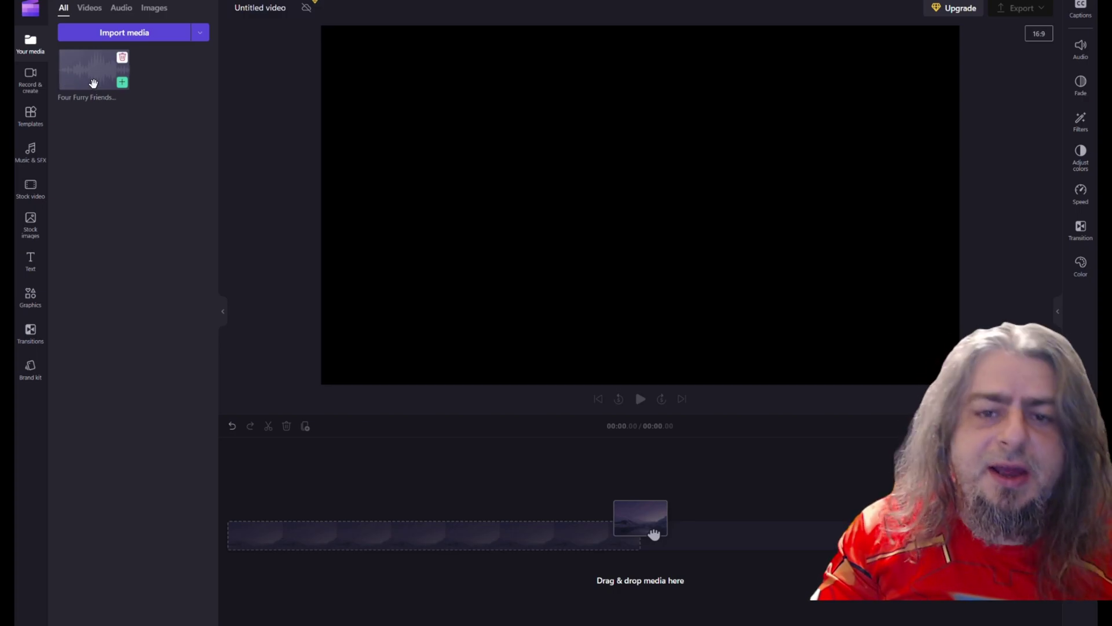
Drag the narration audio, the Japanese fast food clip and c1-3.PNG onto the timeline
{"action": "left_click_drag", "start_coordinate": [93, 83], "coordinate": [292, 531]}
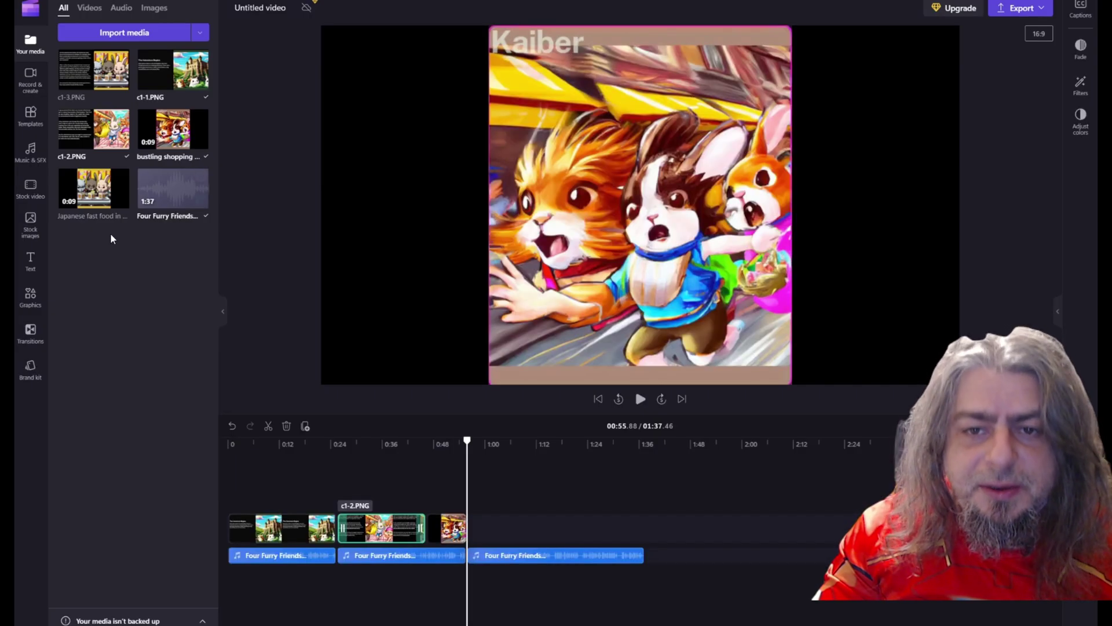
{"action": "left_click_drag", "start_coordinate": [102, 191], "coordinate": [630, 534]}
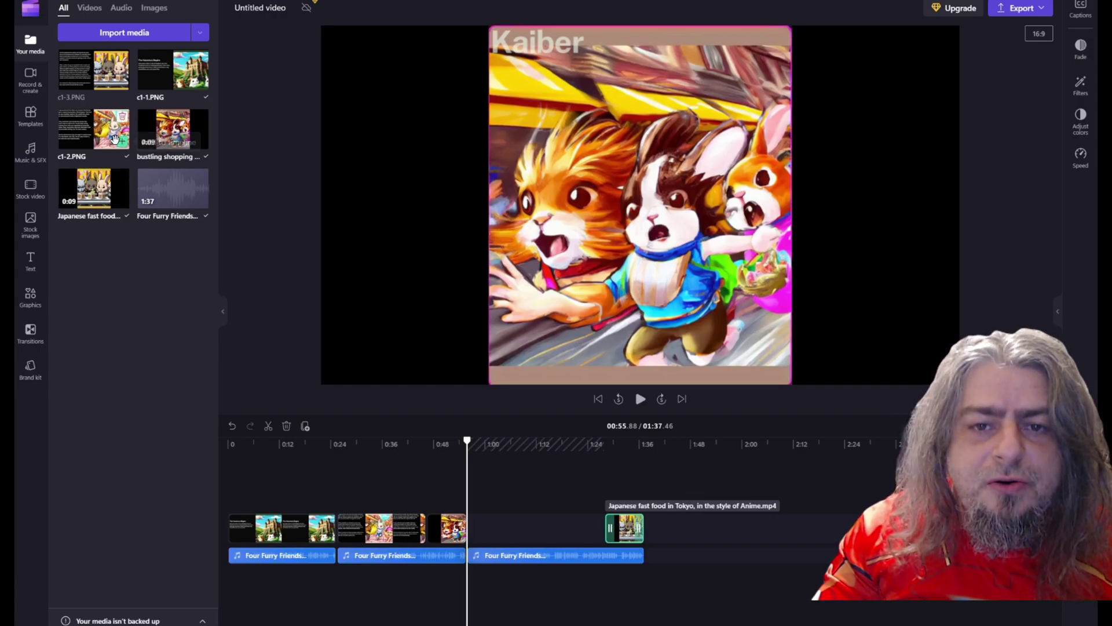
{"action": "left_click_drag", "start_coordinate": [93, 69], "coordinate": [614, 538]}
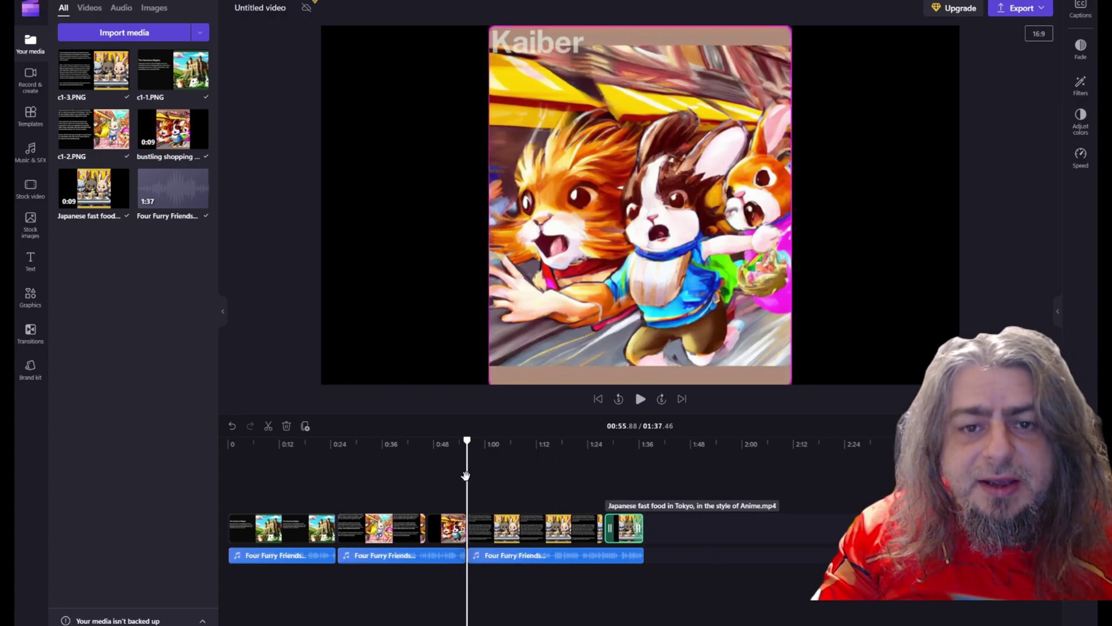
Preview the timeline and rename the project to the pasted story title
{"action": "left_click_drag", "start_coordinate": [466, 475], "coordinate": [491, 535]}
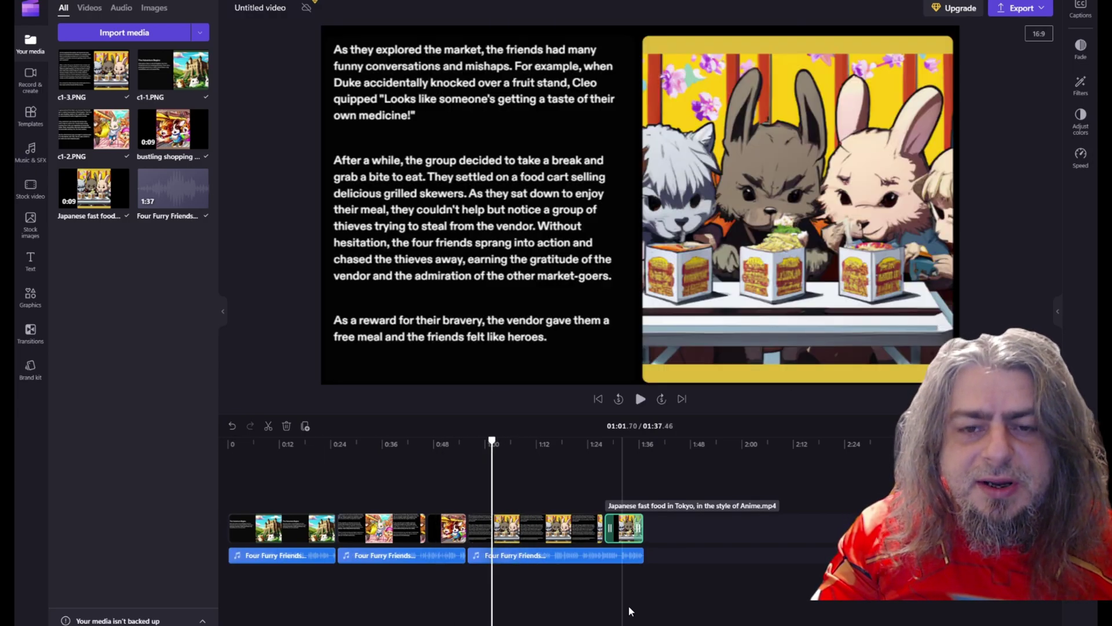
{"action": "left_click", "coordinate": [1019, 10]}
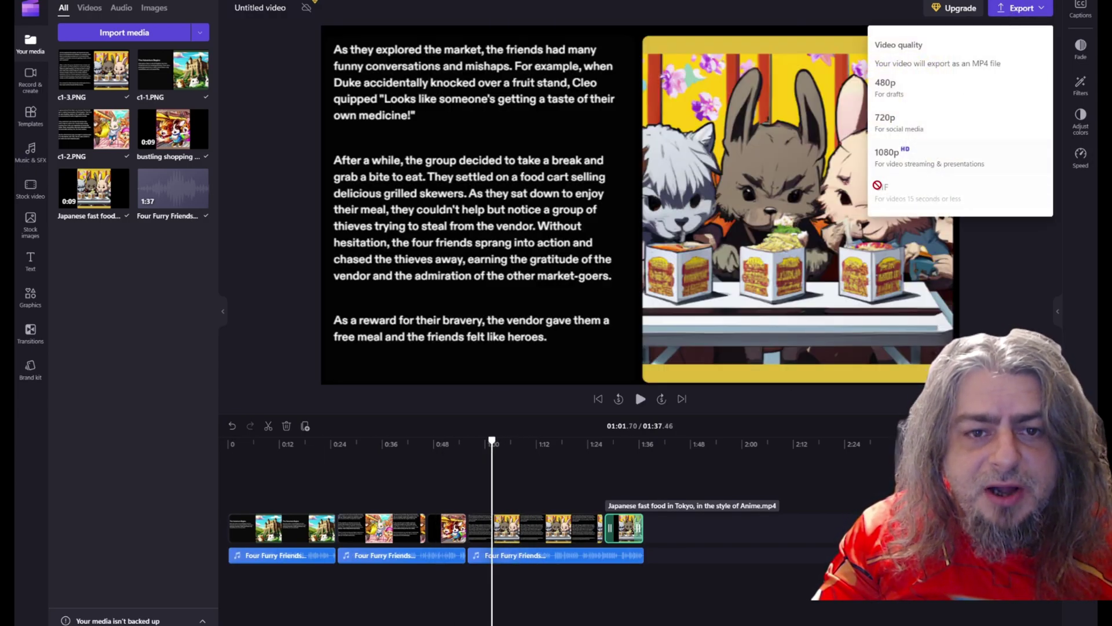
{"action": "left_click", "coordinate": [242, 12]}
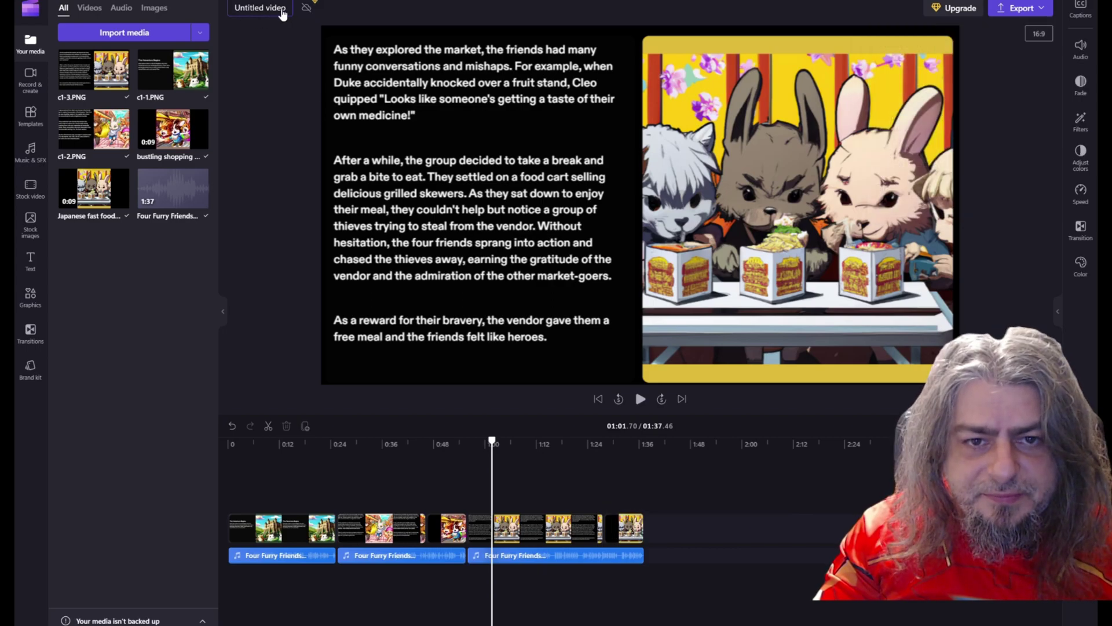
{"action": "key", "text": "ctrl+a"}
{"action": "key", "text": "ctrl+v"}
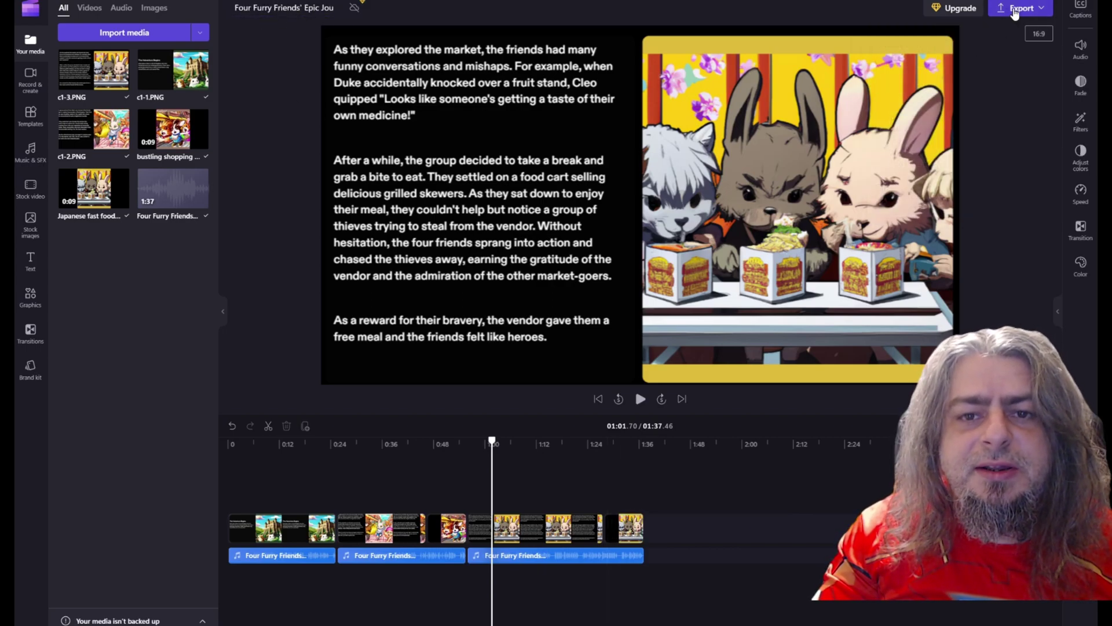
Export the video in 1080p, then paste the Shoprocket link into the address bar
{"action": "left_click", "coordinate": [1019, 10]}
{"action": "left_click", "coordinate": [927, 150]}
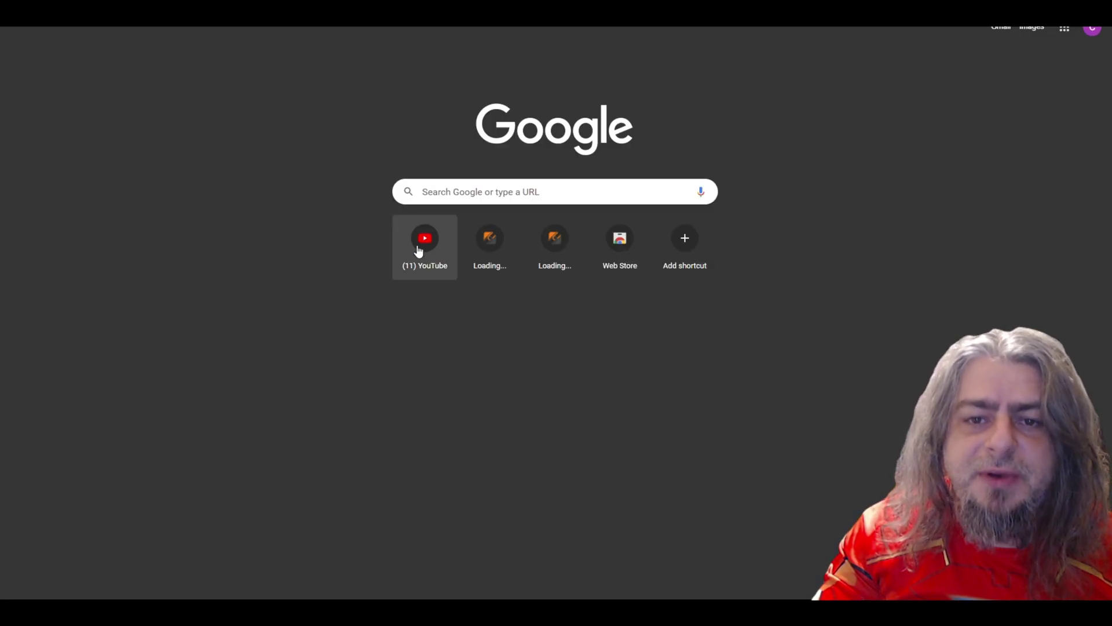
{"action": "left_click", "coordinate": [452, 198]}
{"action": "type", "text": "https://link-hub.net/587602/vlivpocket"}
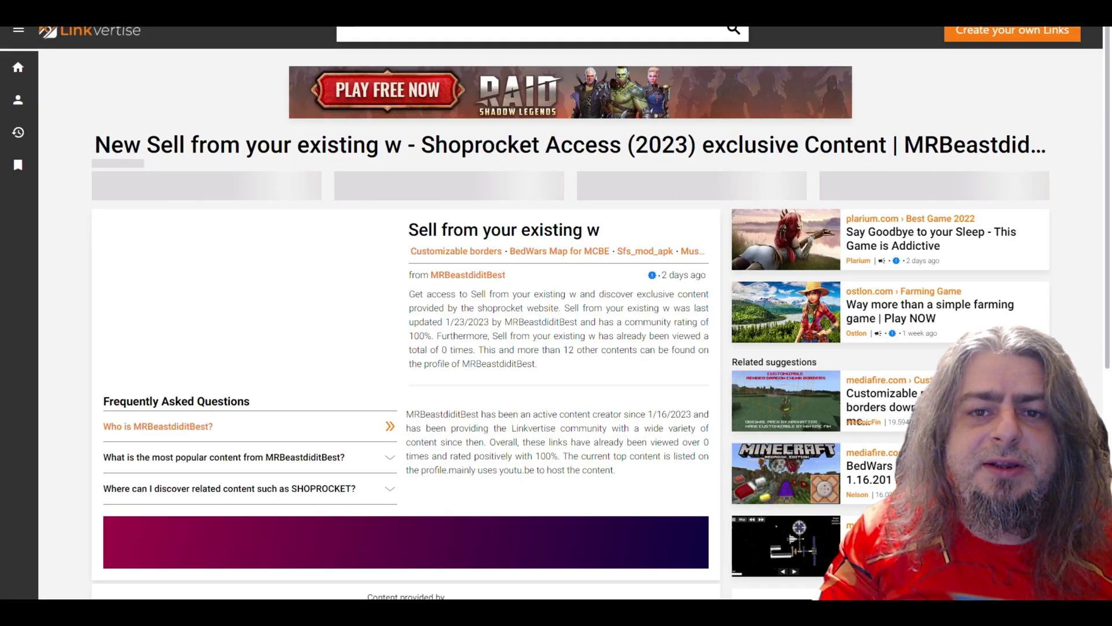
Choose Free Access with Ads, start the first step, and close the sponsored articles popup
{"action": "scroll", "coordinate": [571, 255], "scroll_direction": "down", "scroll_amount": 5}
{"action": "scroll", "coordinate": [571, 256], "scroll_direction": "up", "scroll_amount": 4}
{"action": "scroll", "coordinate": [571, 255], "scroll_direction": "down", "scroll_amount": 3}
{"action": "left_click", "coordinate": [602, 390]}
{"action": "left_click", "coordinate": [527, 314]}
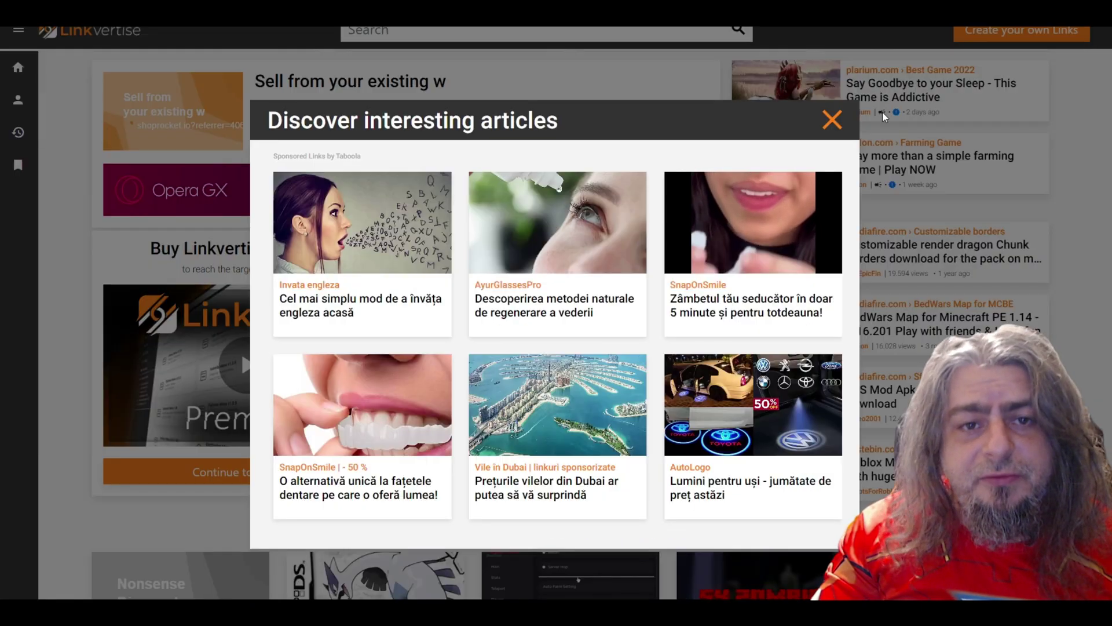
{"action": "left_click", "coordinate": [831, 119]}
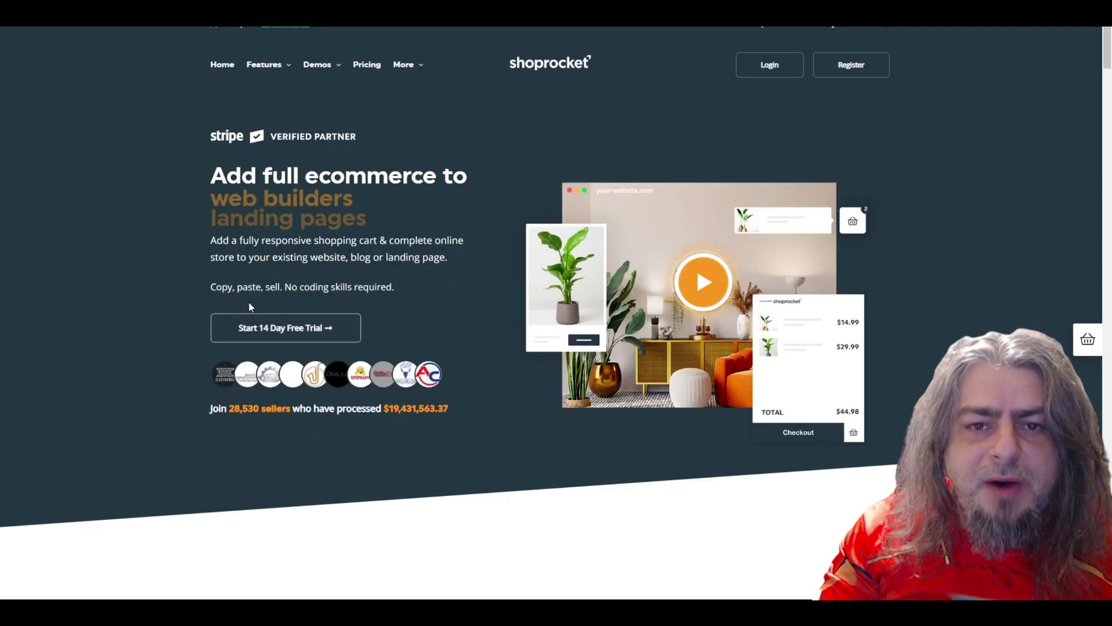
Start the 14-day free Shoprocket trial and move past the profile and store details forms
{"action": "left_click", "coordinate": [281, 328]}
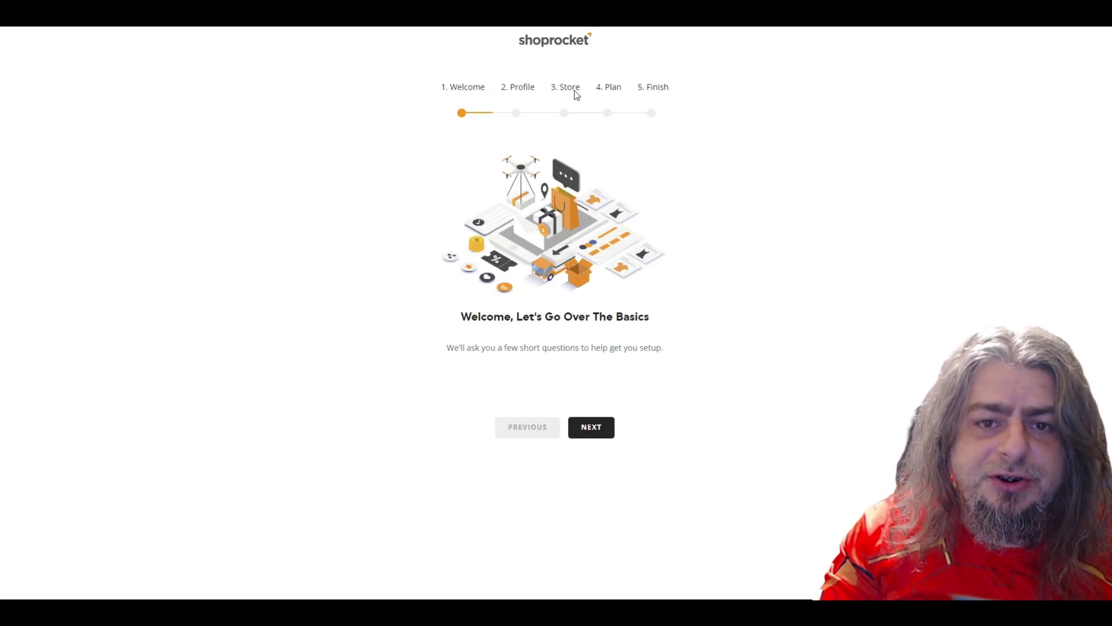
{"action": "left_click", "coordinate": [601, 433]}
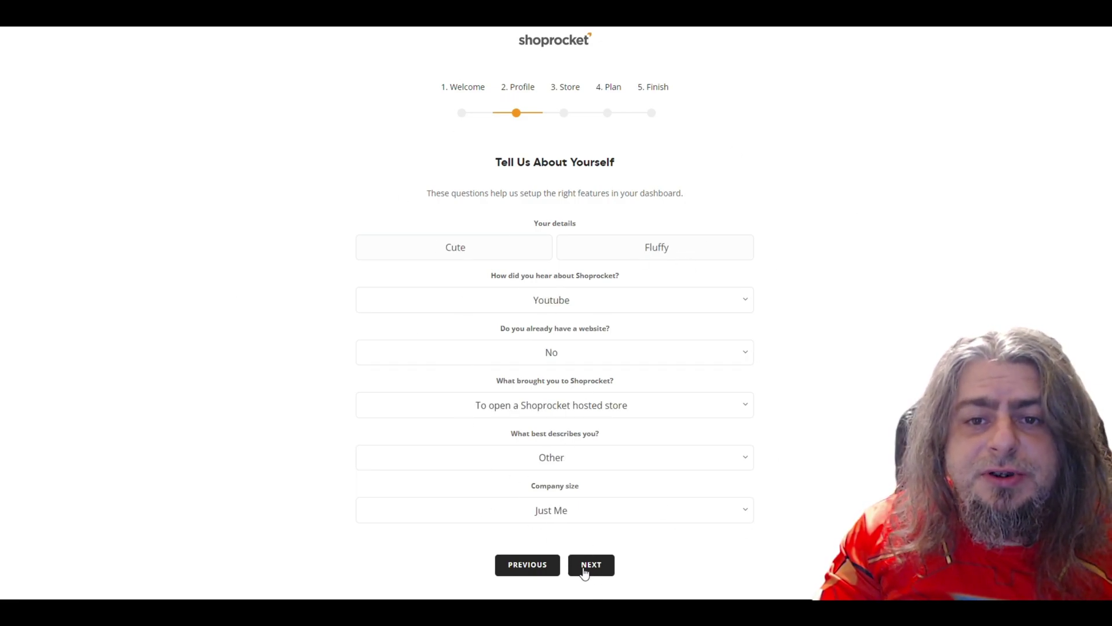
{"action": "left_click_drag", "start_coordinate": [480, 162], "coordinate": [650, 172]}
{"action": "left_click", "coordinate": [456, 256]}
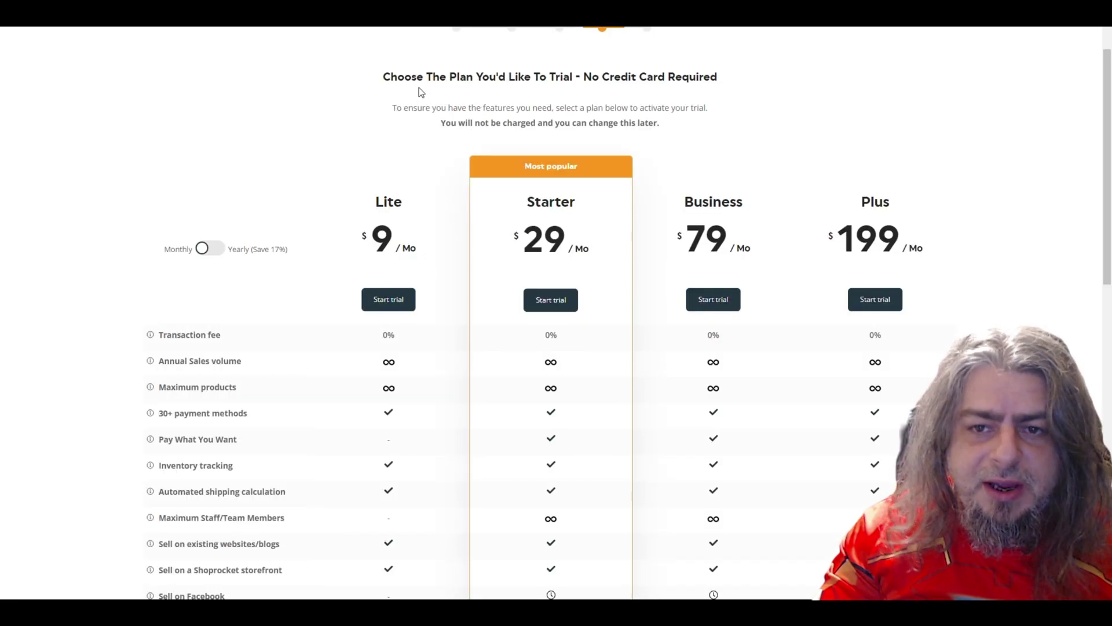
Choose the Lite plan trial for the Cute & Fluffy store and reach the all-set message
{"action": "left_click_drag", "start_coordinate": [392, 108], "coordinate": [709, 110]}
{"action": "left_click_drag", "start_coordinate": [440, 123], "coordinate": [666, 127]}
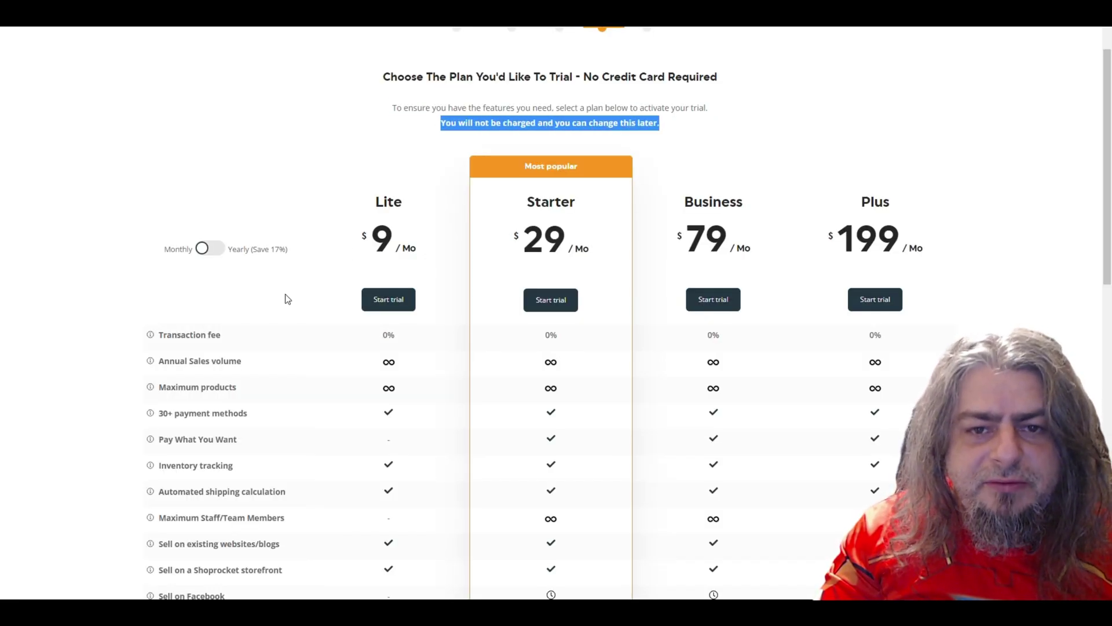
{"action": "left_click", "coordinate": [381, 302]}
{"action": "left_click_drag", "start_coordinate": [395, 316], "coordinate": [715, 319]}
Open the new store's dashboard and step the tour through products, payments and shipping
{"action": "left_click", "coordinate": [593, 431]}
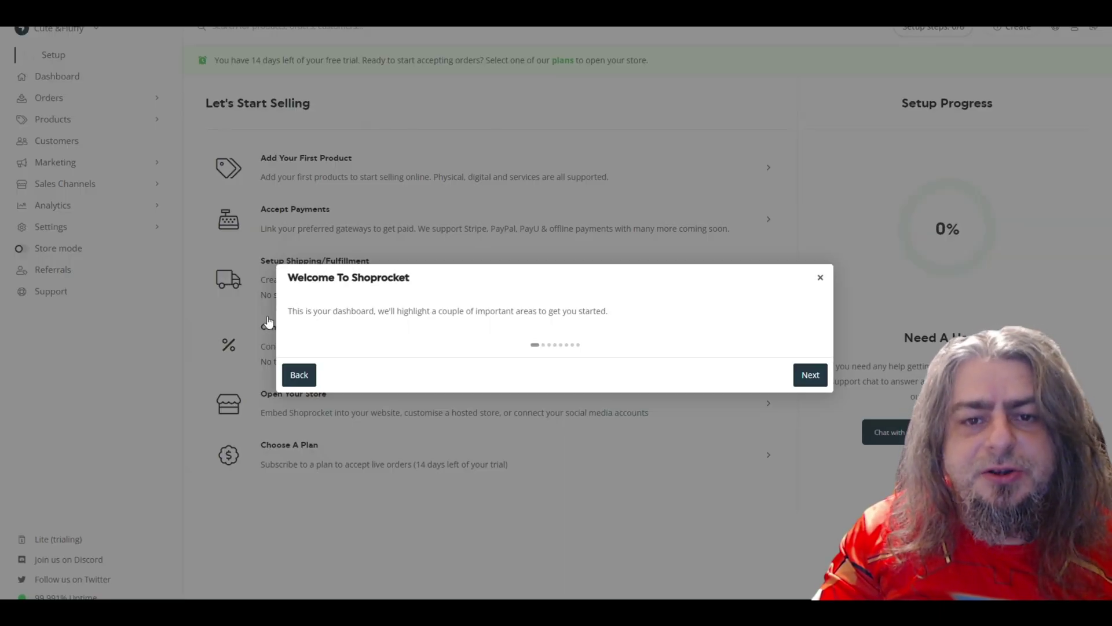
{"action": "left_click", "coordinate": [811, 376]}
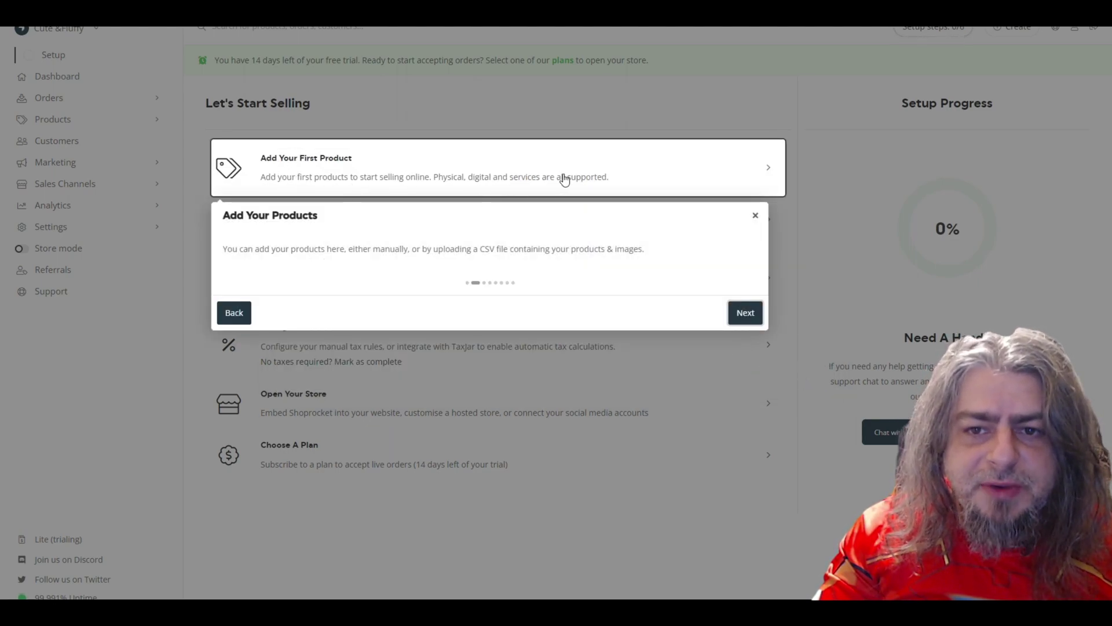
{"action": "left_click", "coordinate": [744, 313]}
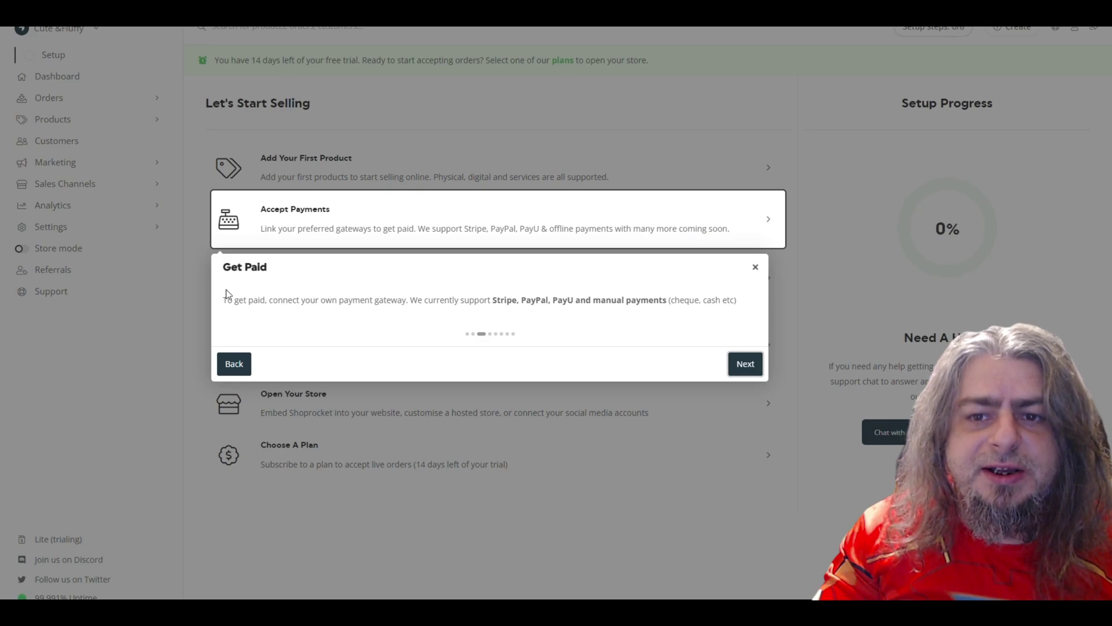
{"action": "left_click", "coordinate": [739, 367]}
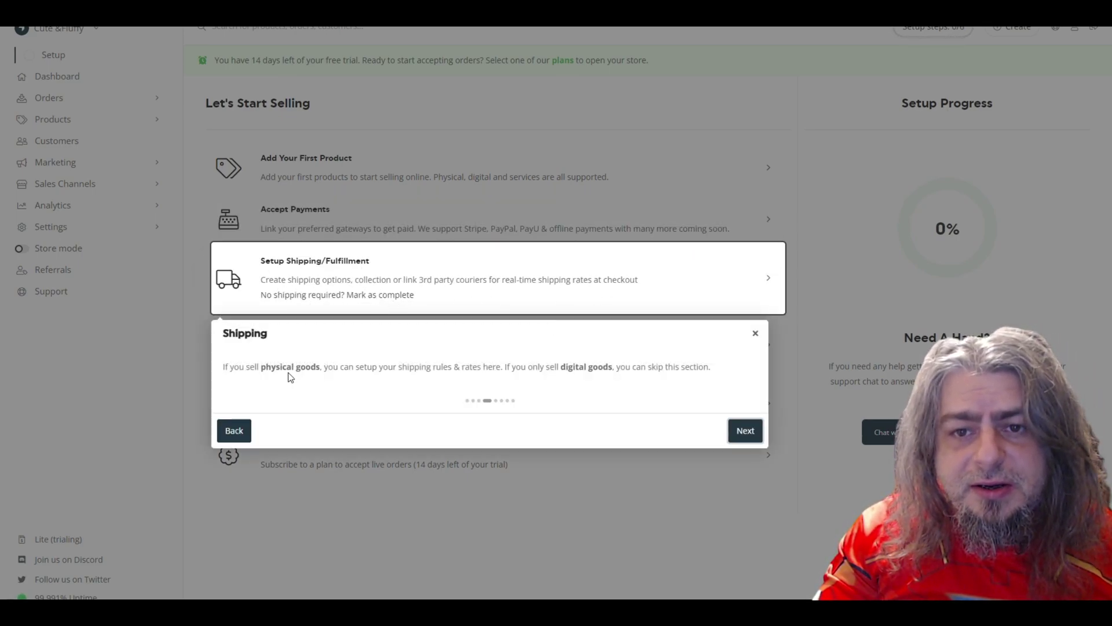
Finish the tour through taxes and store opening to Start Selling, then open YouTube Studio's Create menu
{"action": "left_click", "coordinate": [741, 434]}
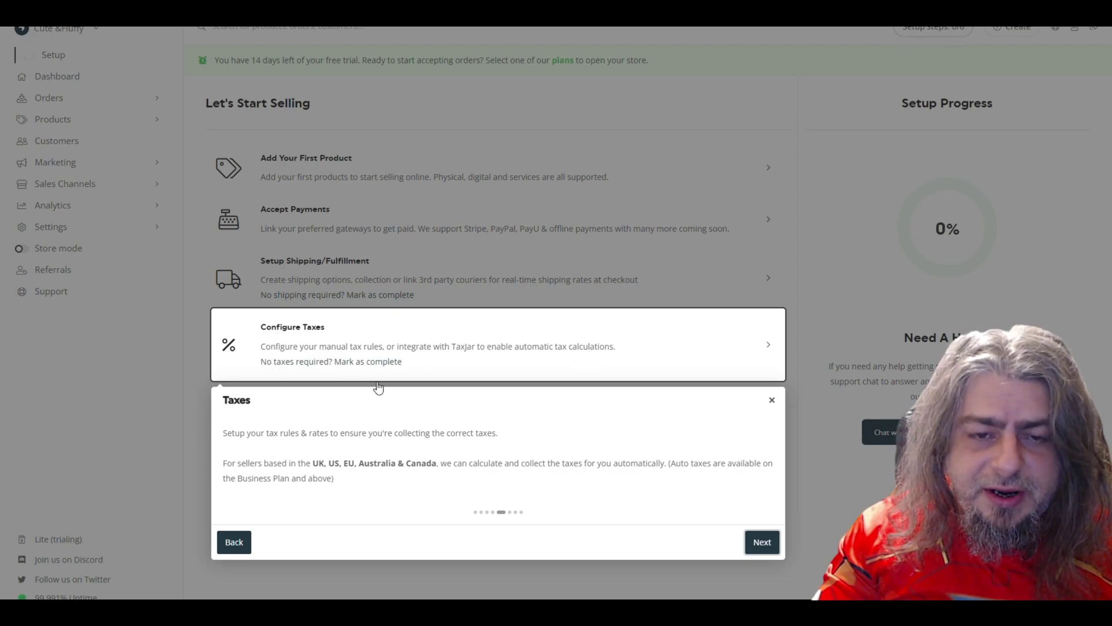
{"action": "left_click", "coordinate": [761, 542]}
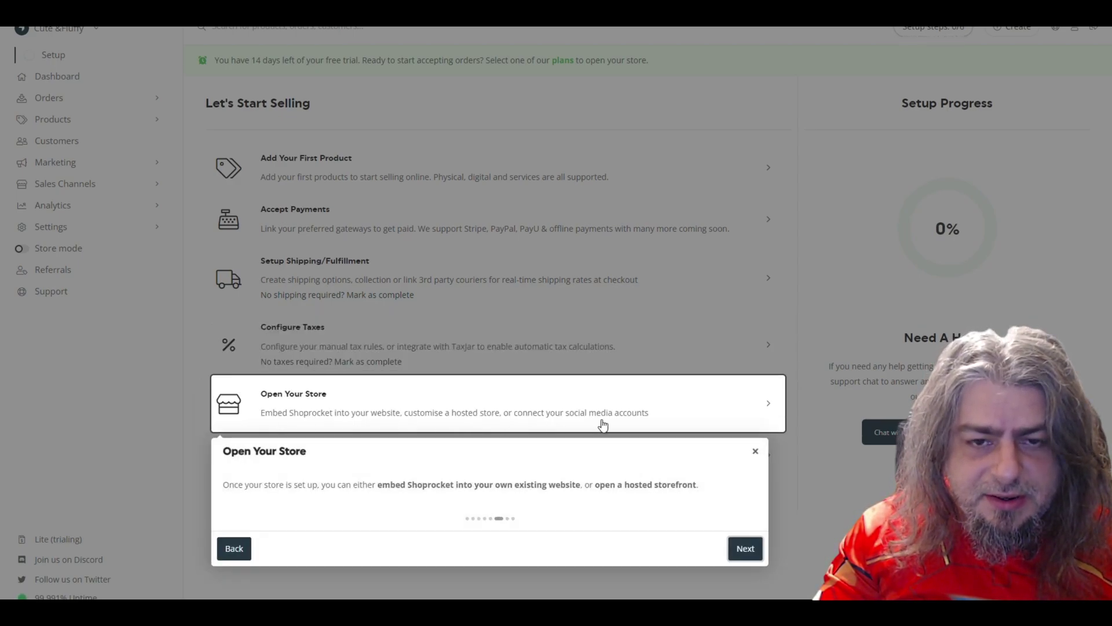
{"action": "left_click", "coordinate": [744, 548]}
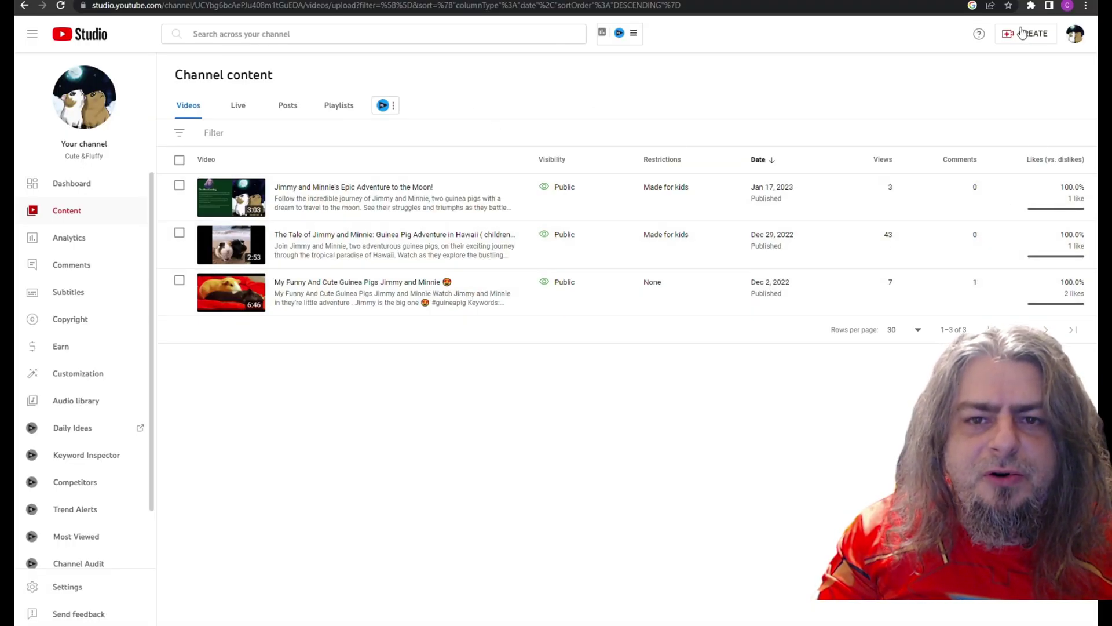
{"action": "left_click", "coordinate": [1023, 34]}
Upload the Four Furry Friends video from the Downloads folder to YouTube Studio
{"action": "left_click", "coordinate": [1012, 64]}
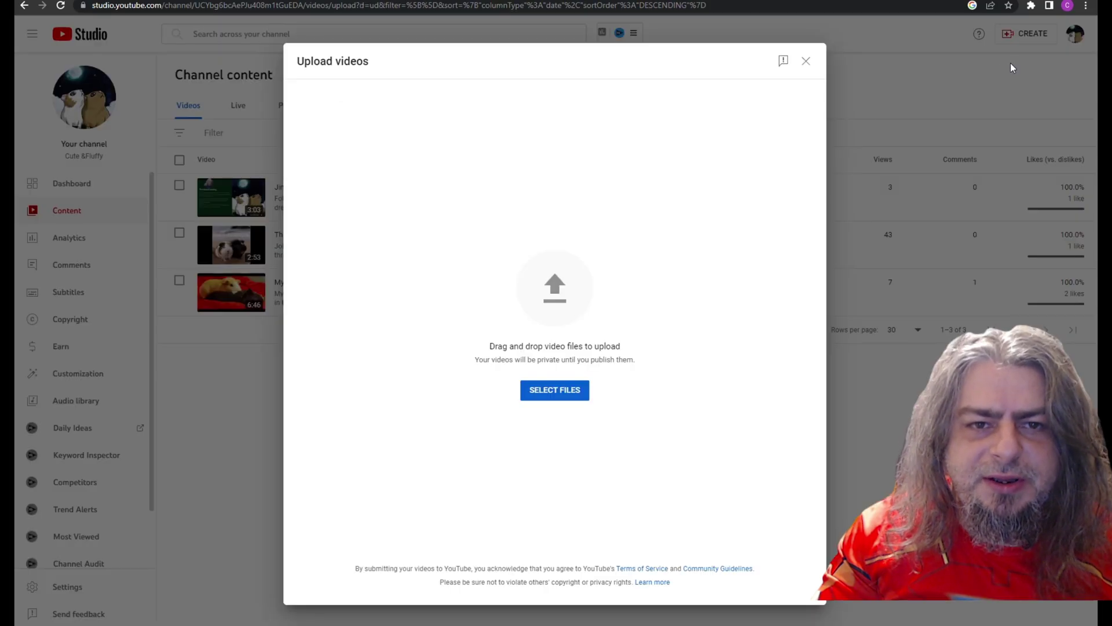
{"action": "left_click", "coordinate": [571, 398]}
{"action": "left_click", "coordinate": [62, 72]}
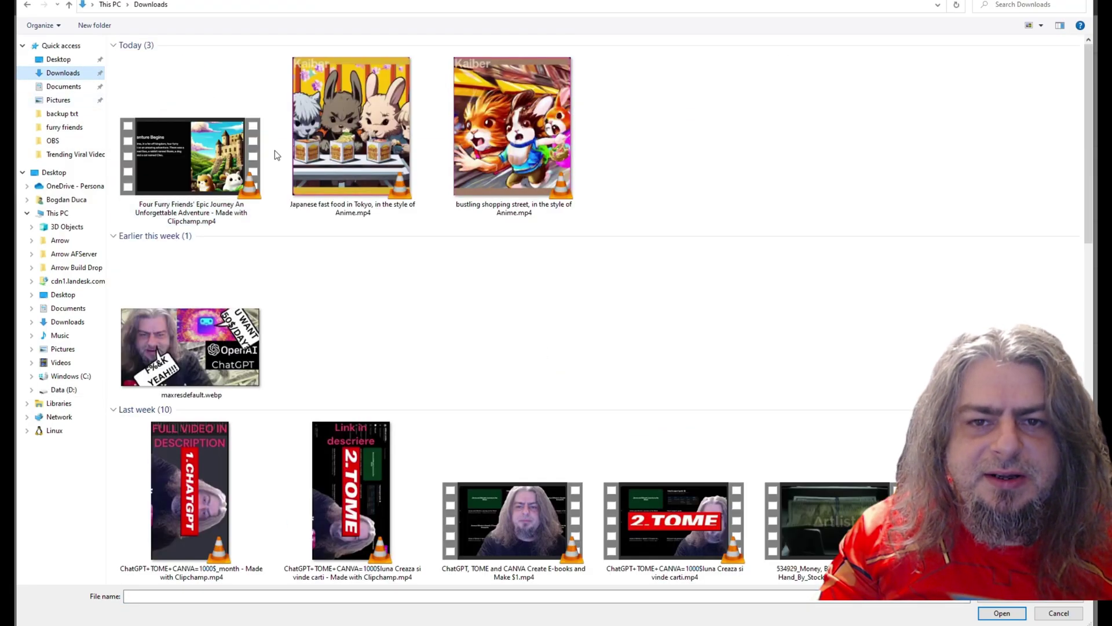
{"action": "left_click", "coordinate": [176, 147]}
{"action": "left_click", "coordinate": [1002, 613]}
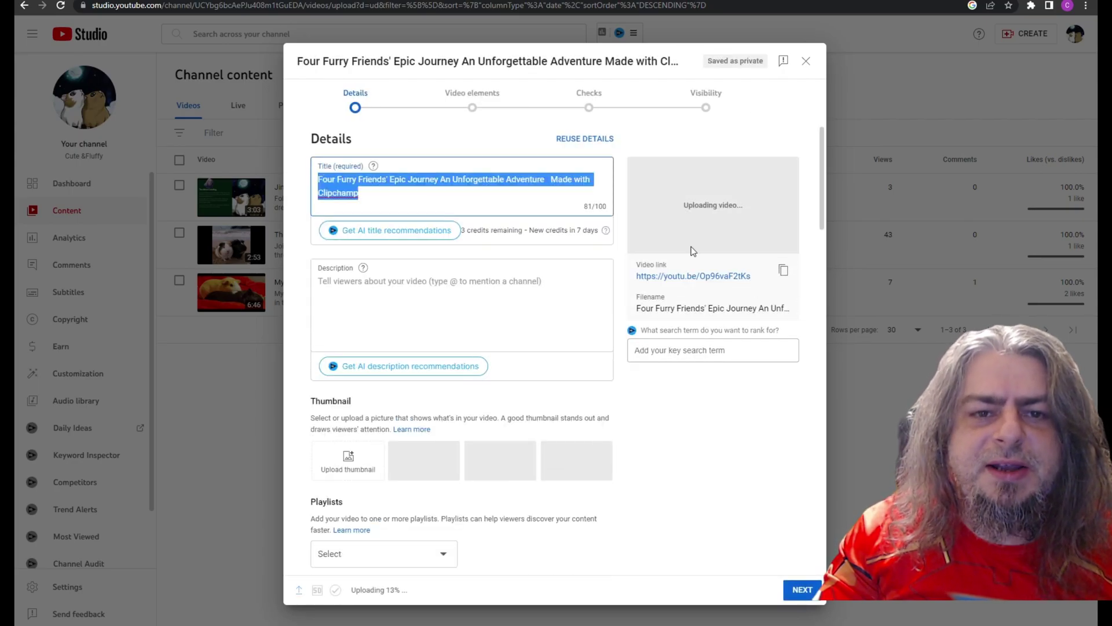
Remove 'Clipchamp' from the title and add the story description with the shop page link
{"action": "double_click", "coordinate": [336, 193]}
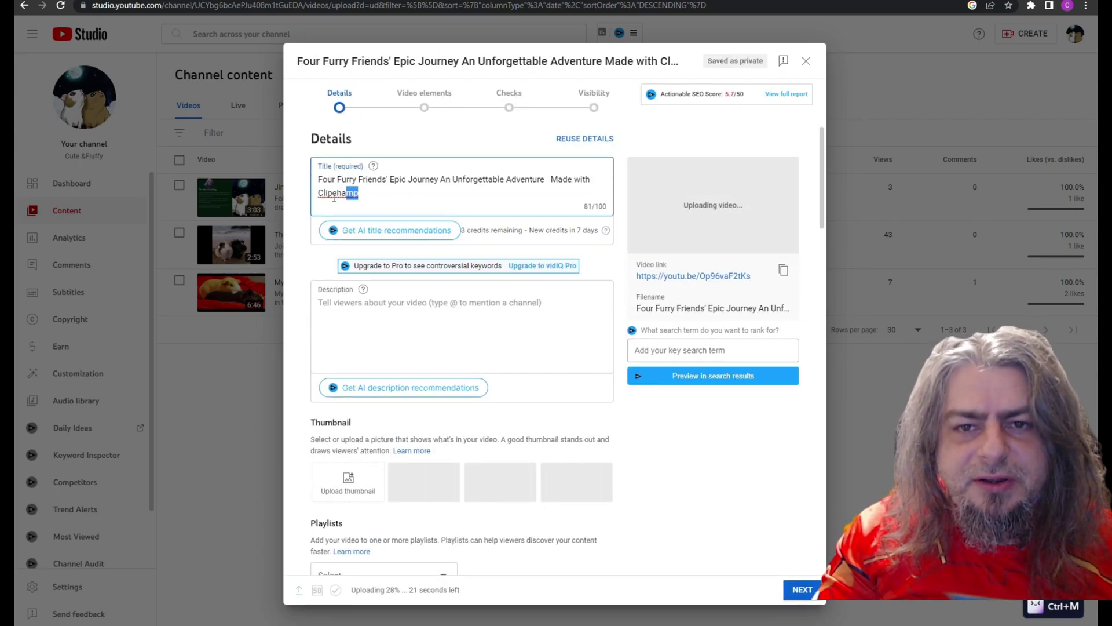
{"action": "key", "text": "BackSpace"}
{"action": "key", "text": "BackSpace"}
{"action": "key", "text": "BackSpace"}
{"action": "key", "text": "BackSpace"}
{"action": "key", "text": "BackSpace"}
{"action": "key", "text": "BackSpace"}
{"action": "key", "text": "BackSpace"}
{"action": "key", "text": "BackSpace"}
{"action": "key", "text": "BackSpace"}
{"action": "key", "text": "BackSpace"}
{"action": "key", "text": "BackSpace"}
{"action": "key", "text": "BackSpace"}
{"action": "key", "text": "BackSpace"}
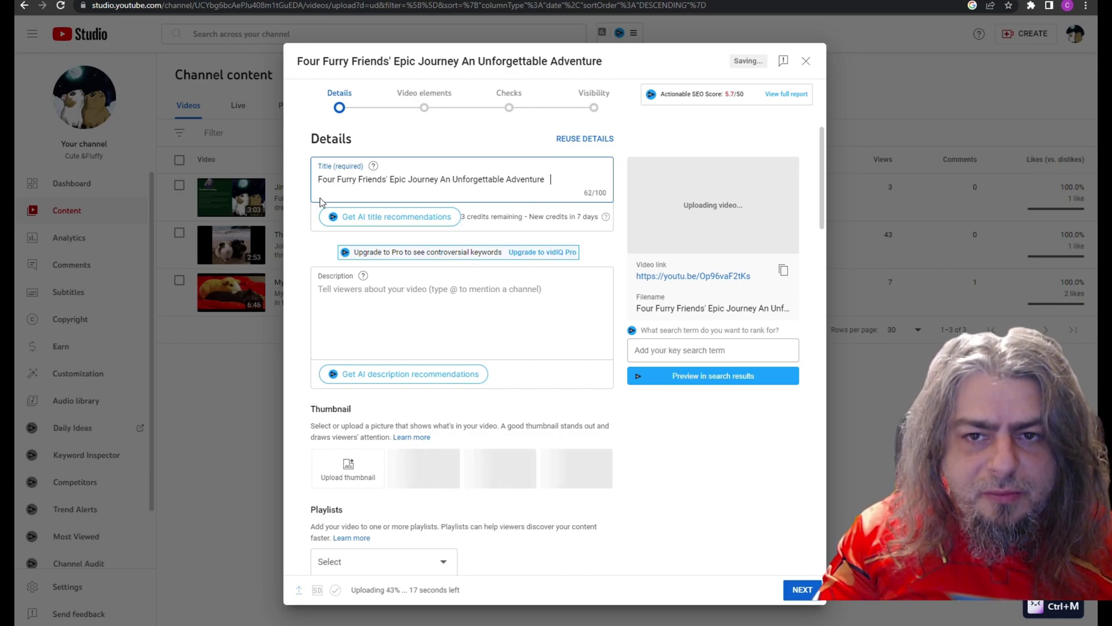
{"action": "left_click", "coordinate": [355, 291]}
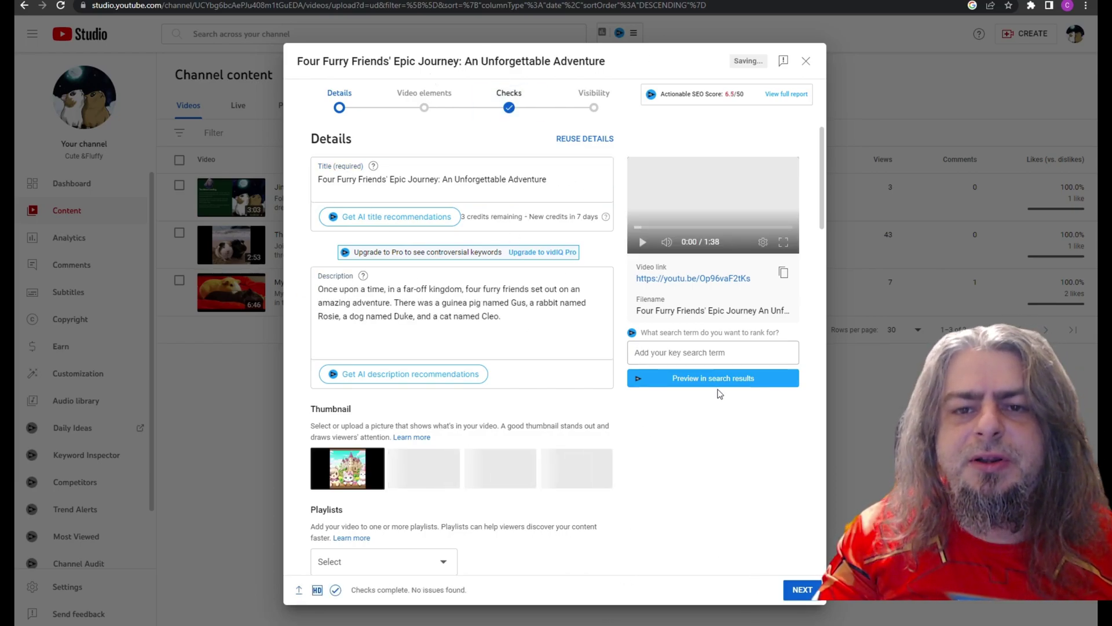
{"action": "left_click", "coordinate": [314, 341]}
{"action": "type", "text": "Find the story here :"}
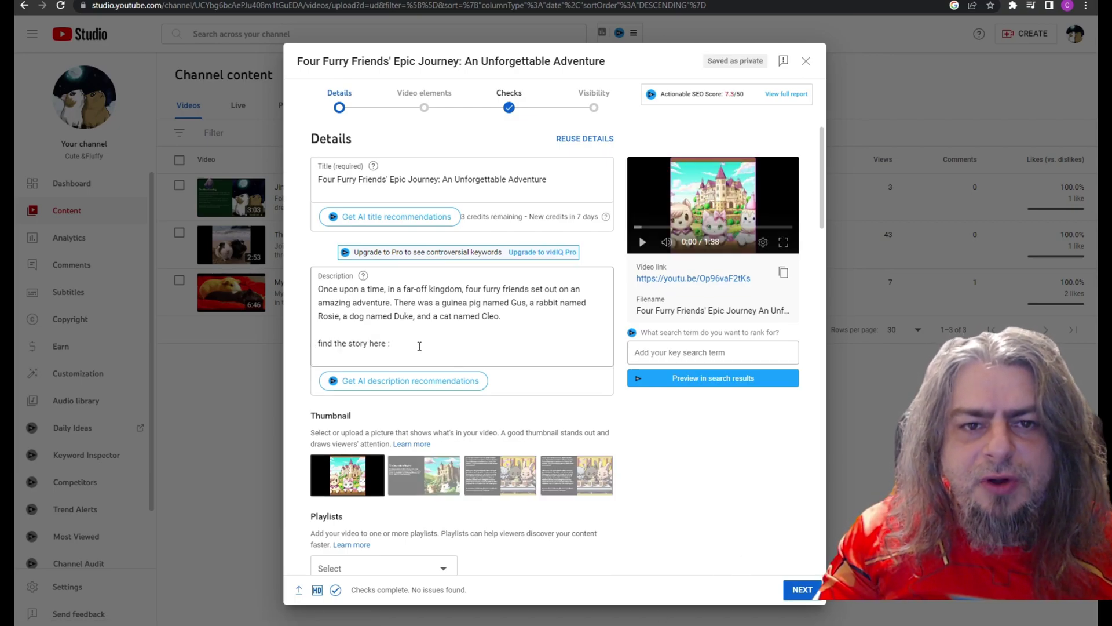
{"action": "type", "text": "https://cute-fluffy.shoprocket.io/#!/four-furry-friends-epic-journeyan-unforgettable-adventure"}
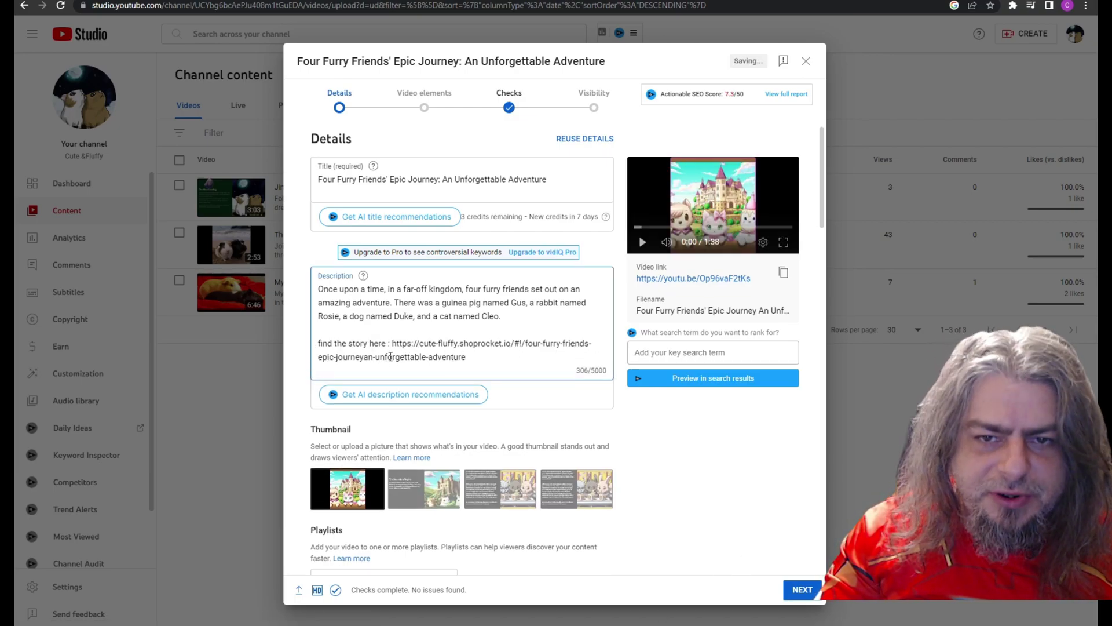
{"action": "scroll", "coordinate": [648, 576], "scroll_direction": "down", "scroll_amount": 2}
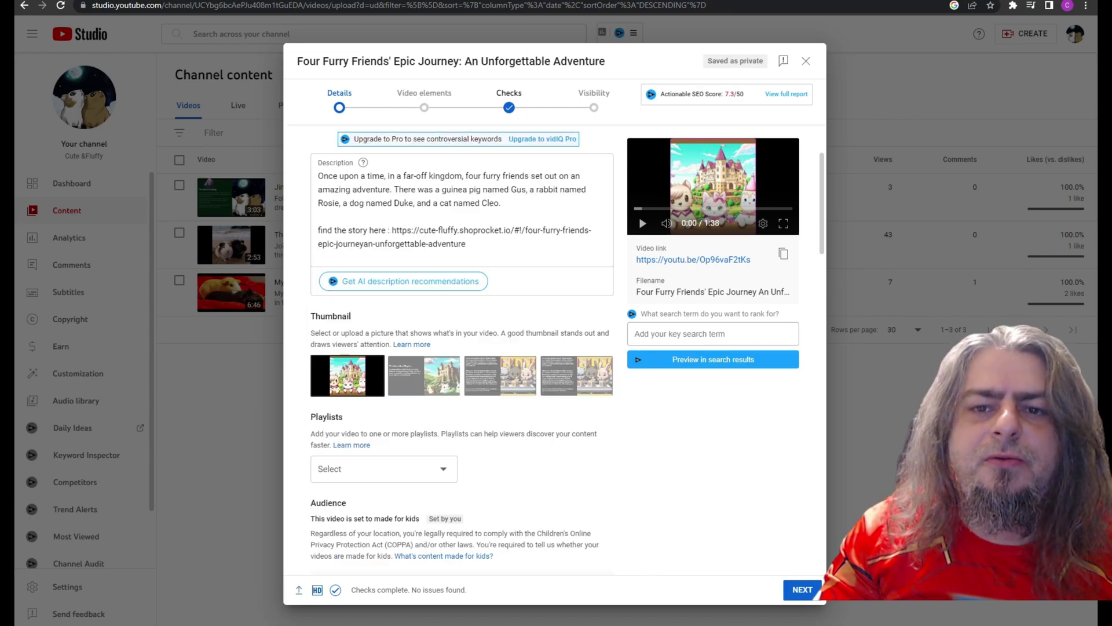
Set visibility to Public, publish the video, and copy its link
{"action": "left_click", "coordinate": [804, 591]}
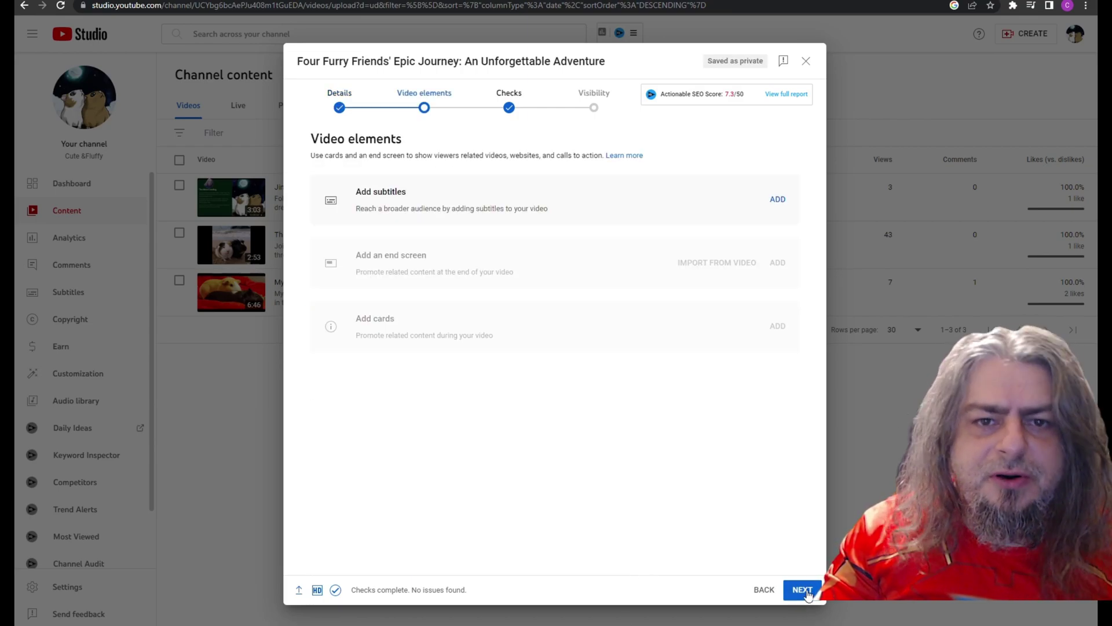
{"action": "left_click", "coordinate": [807, 592]}
{"action": "left_click", "coordinate": [806, 592]}
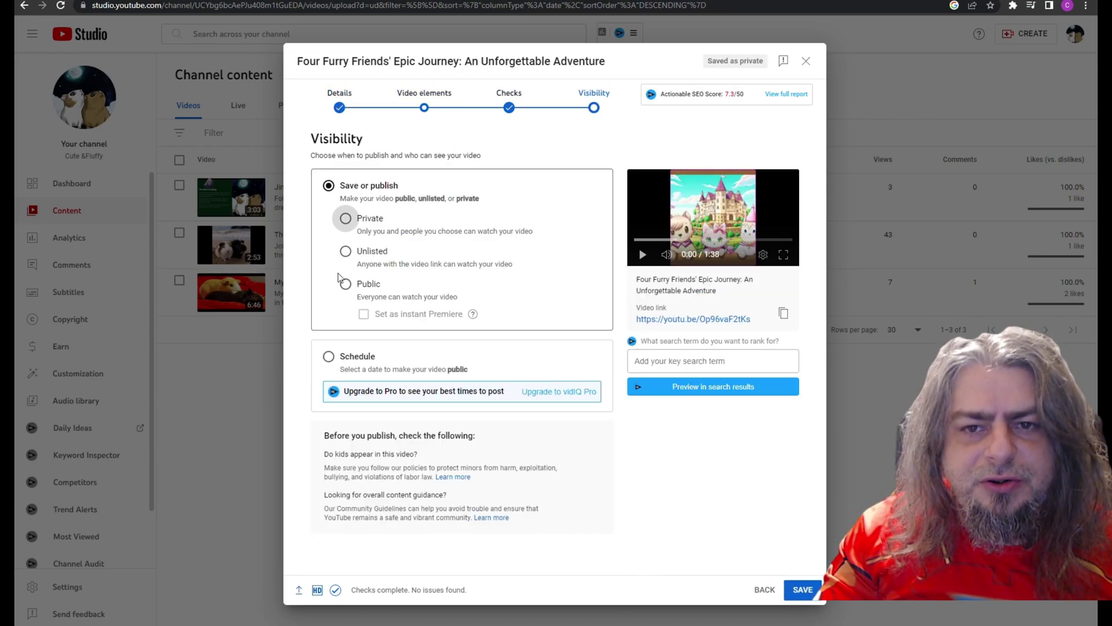
{"action": "left_click", "coordinate": [346, 284]}
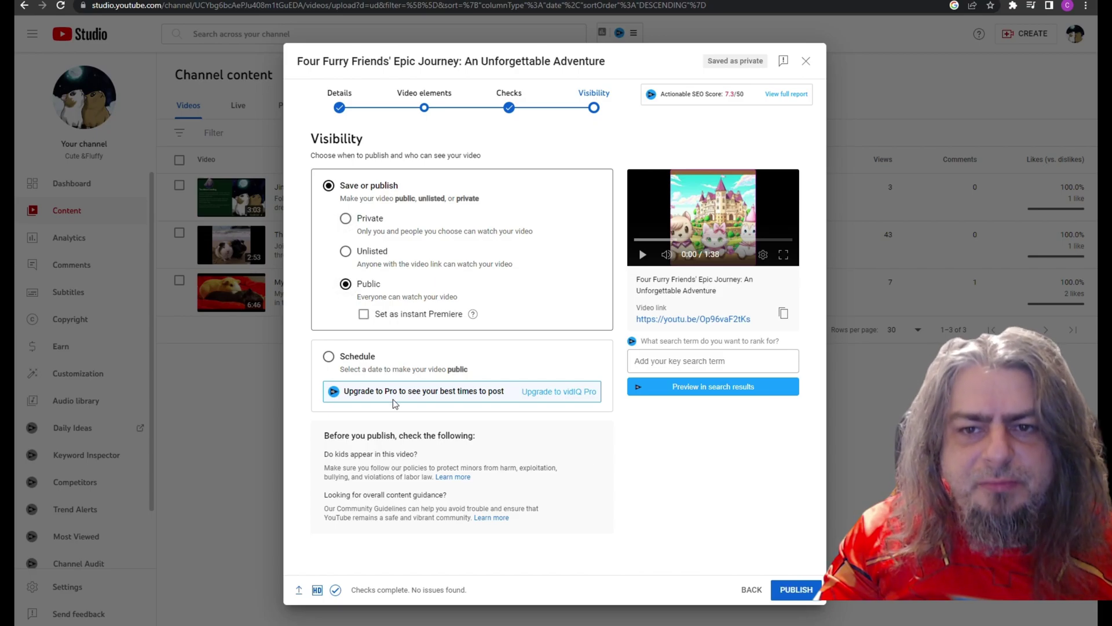
{"action": "left_click", "coordinate": [796, 589]}
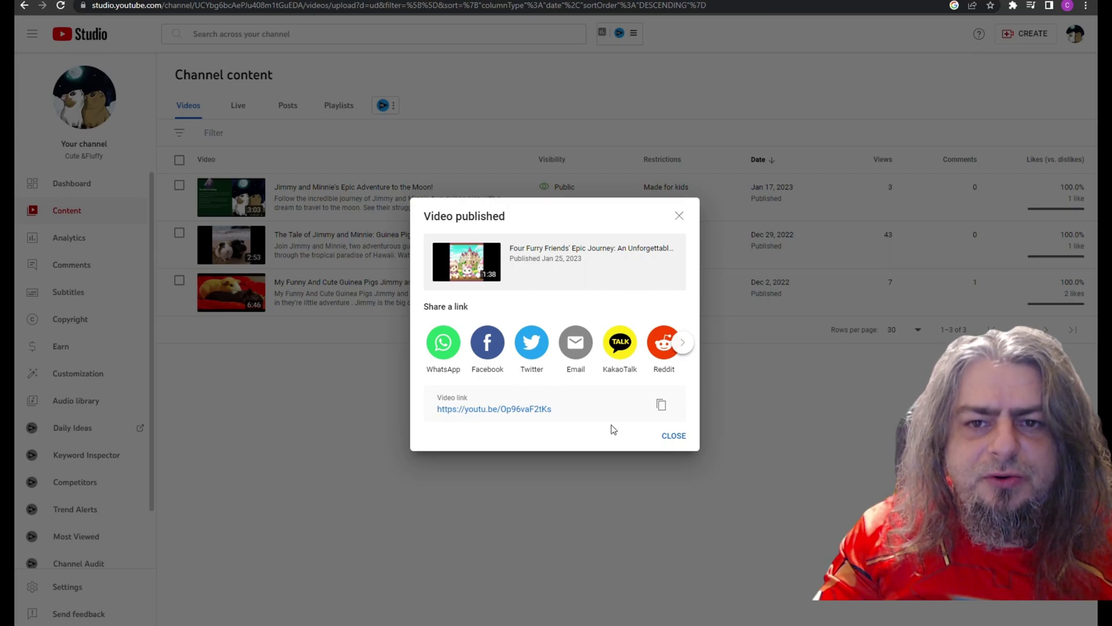
{"action": "left_click", "coordinate": [661, 406]}
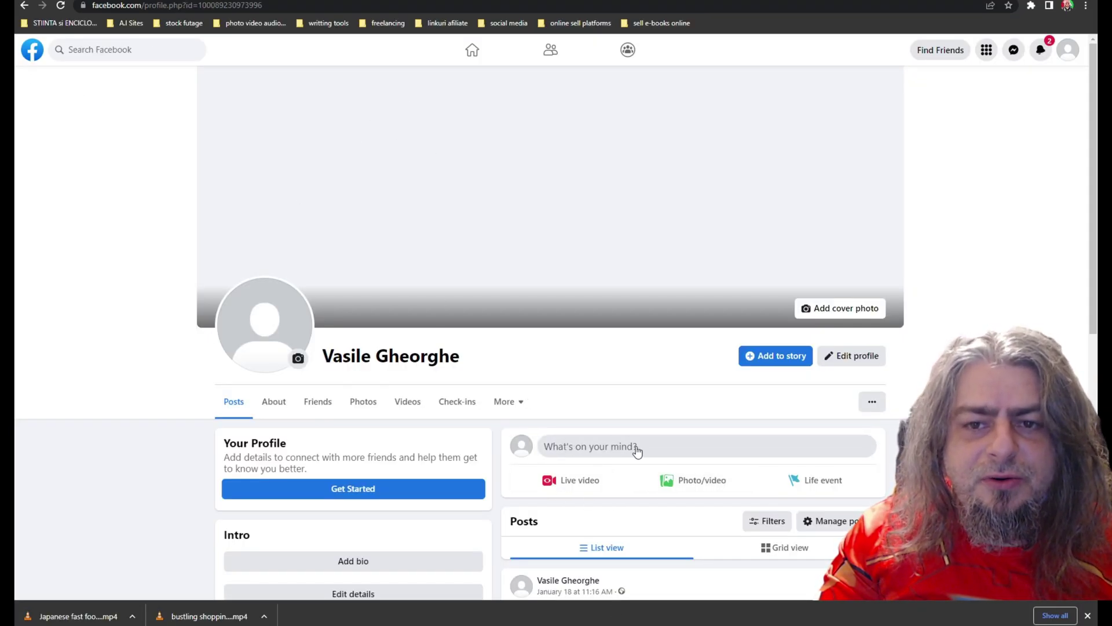
Post 'Check out this great story for kids' with the pasted YouTube link on Facebook
{"action": "left_click", "coordinate": [581, 450]}
{"action": "type", "text": "Ch"}
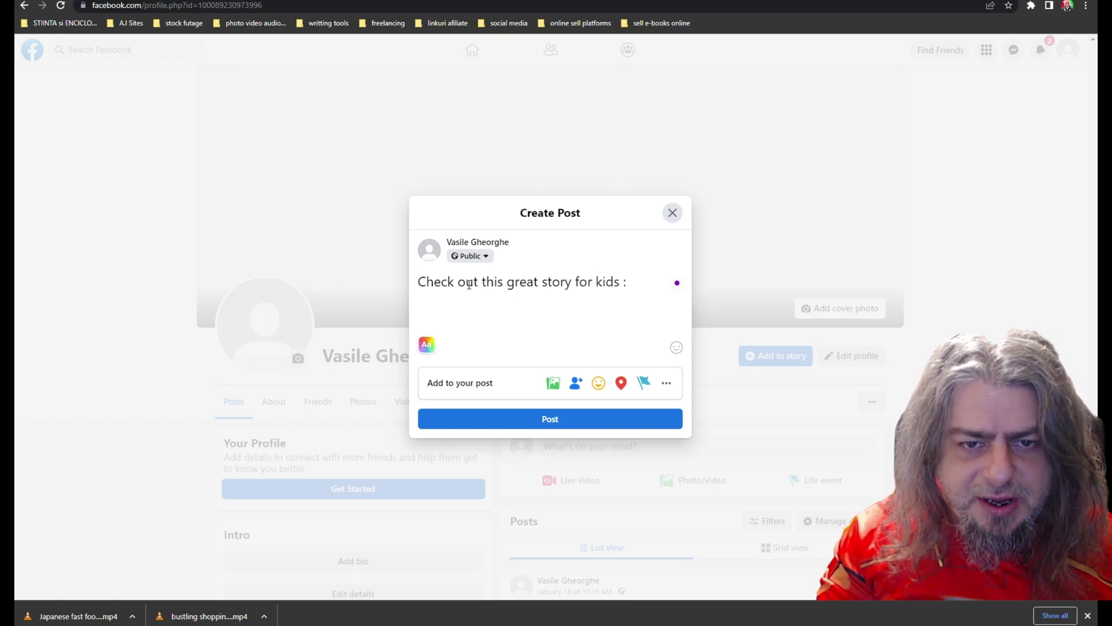
{"action": "key", "text": "ctrl+v"}
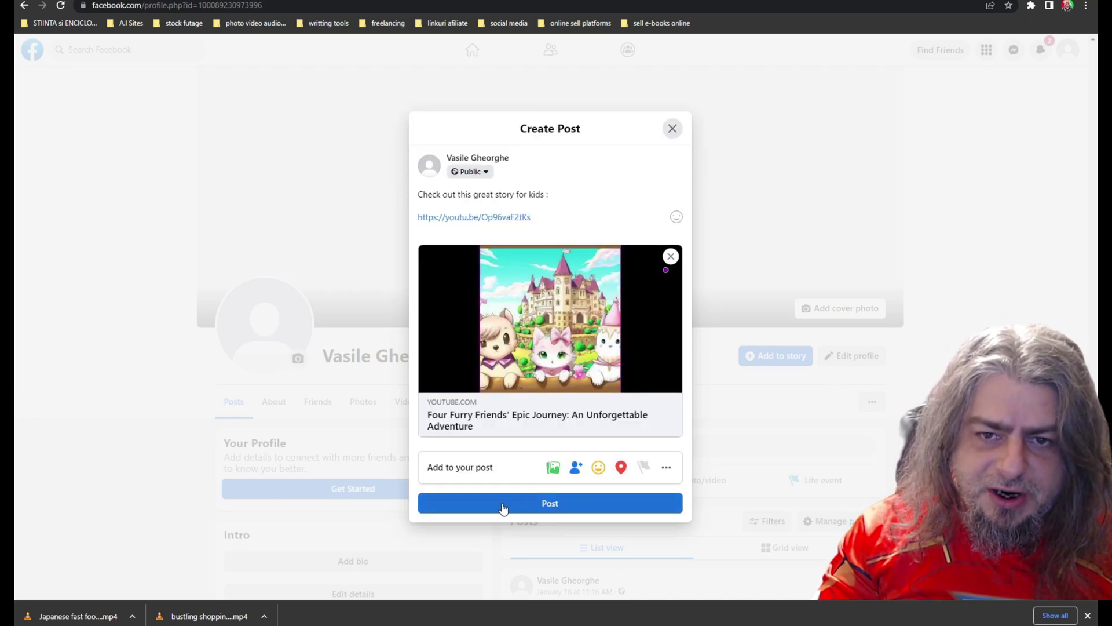
{"action": "left_click", "coordinate": [525, 509]}
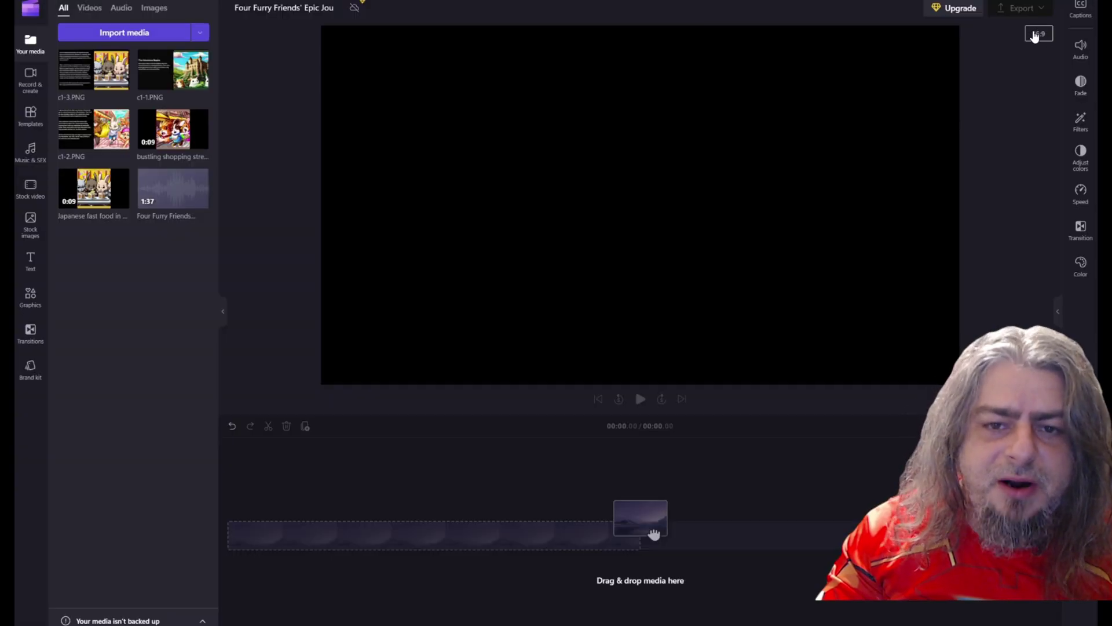
Switch the project to 9:16 and rotate and resize the Four Furry Friends clip to fill the frame
{"action": "left_click", "coordinate": [1036, 36]}
{"action": "left_click", "coordinate": [1039, 74]}
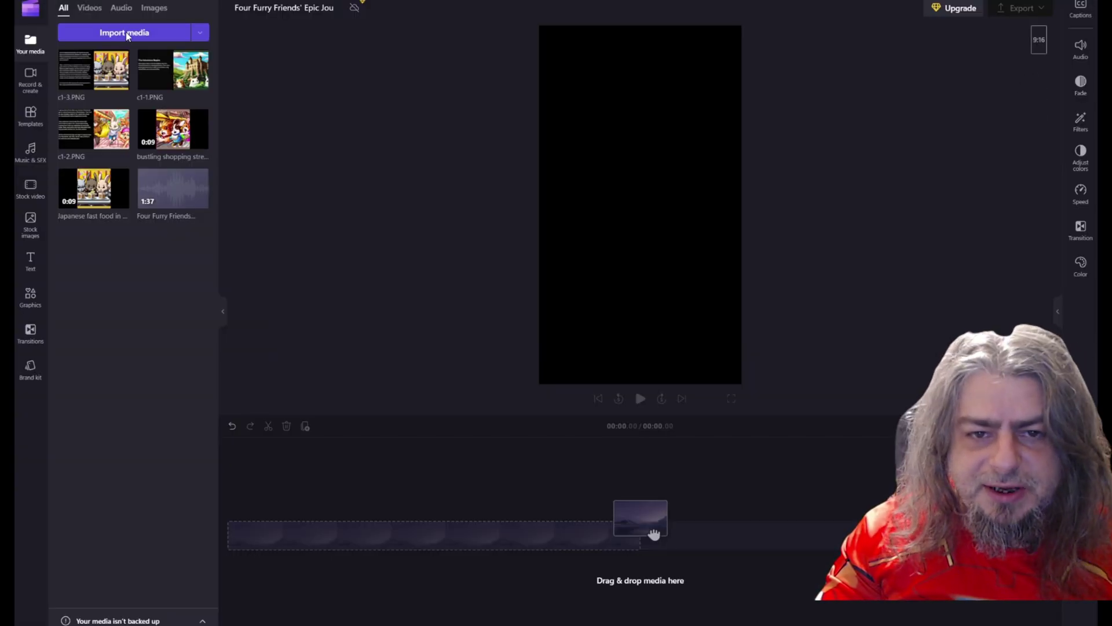
{"action": "left_click_drag", "start_coordinate": [654, 533], "coordinate": [247, 513]}
{"action": "left_click", "coordinate": [524, 213]}
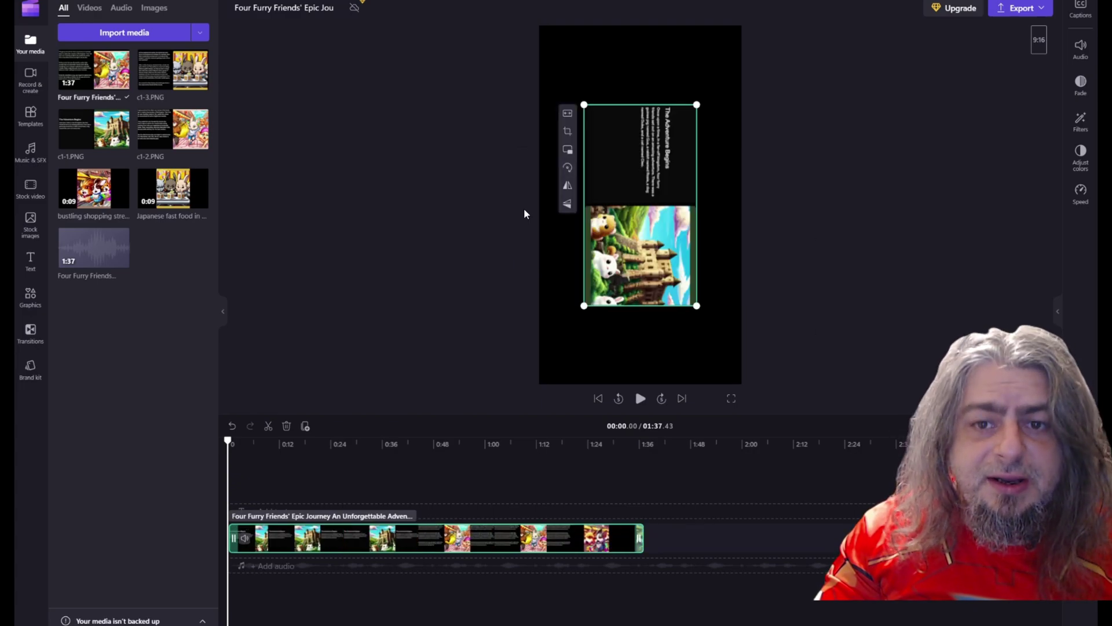
{"action": "left_click_drag", "start_coordinate": [584, 105], "coordinate": [540, 27]}
{"action": "left_click_drag", "start_coordinate": [695, 312], "coordinate": [742, 385]}
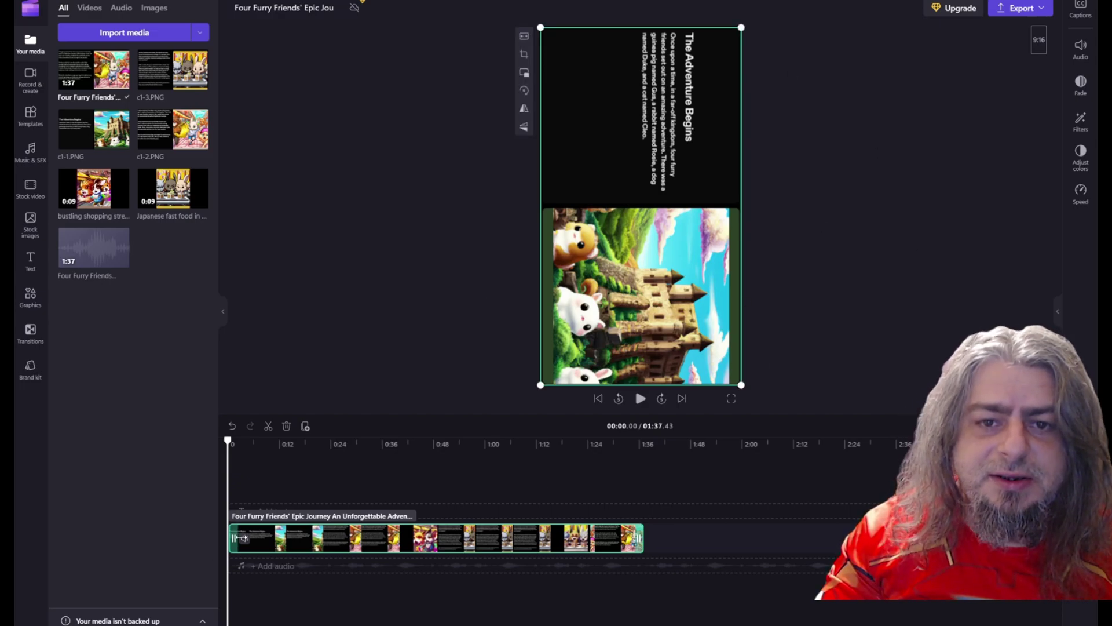
{"action": "mouse_move", "coordinate": [272, 475]}
{"action": "left_mouse_down"}
{"action": "mouse_move", "coordinate": [384, 475]}
{"action": "mouse_move", "coordinate": [291, 463]}
{"action": "left_mouse_up"}
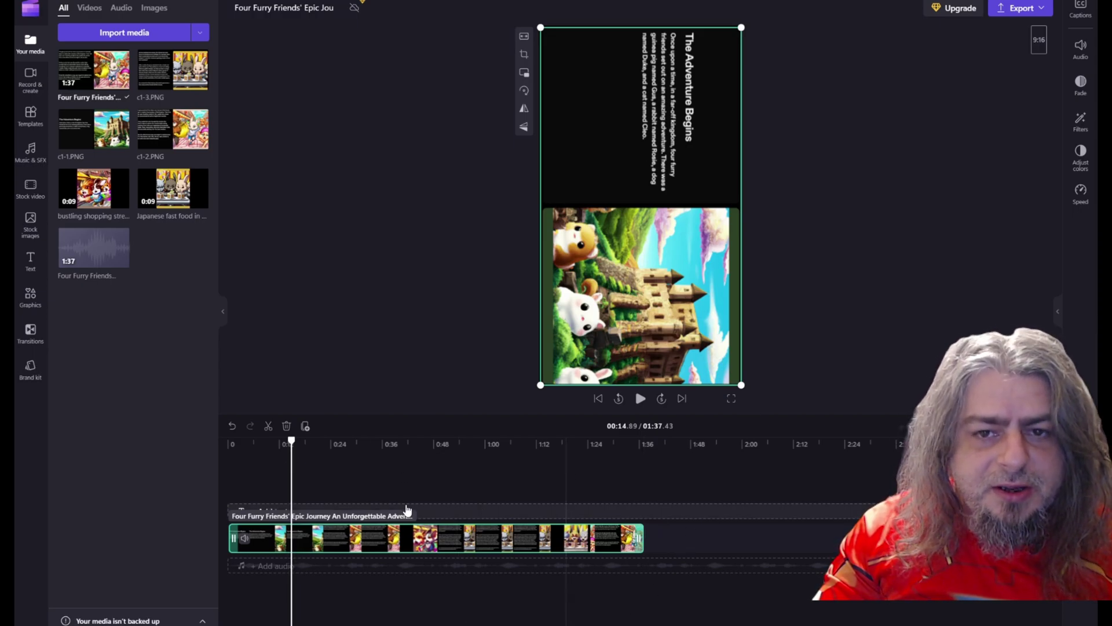
Rename the project to end in 'short' and export it in 1080p
{"action": "left_click", "coordinate": [330, 10]}
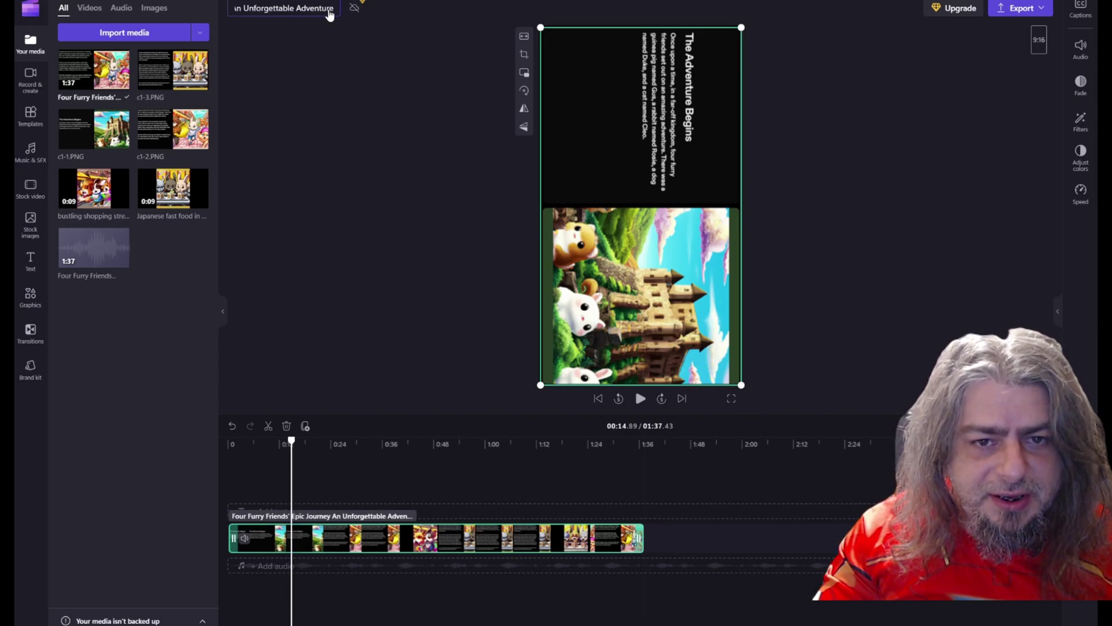
{"action": "left_click", "coordinate": [1019, 8]}
{"action": "left_click", "coordinate": [931, 152]}
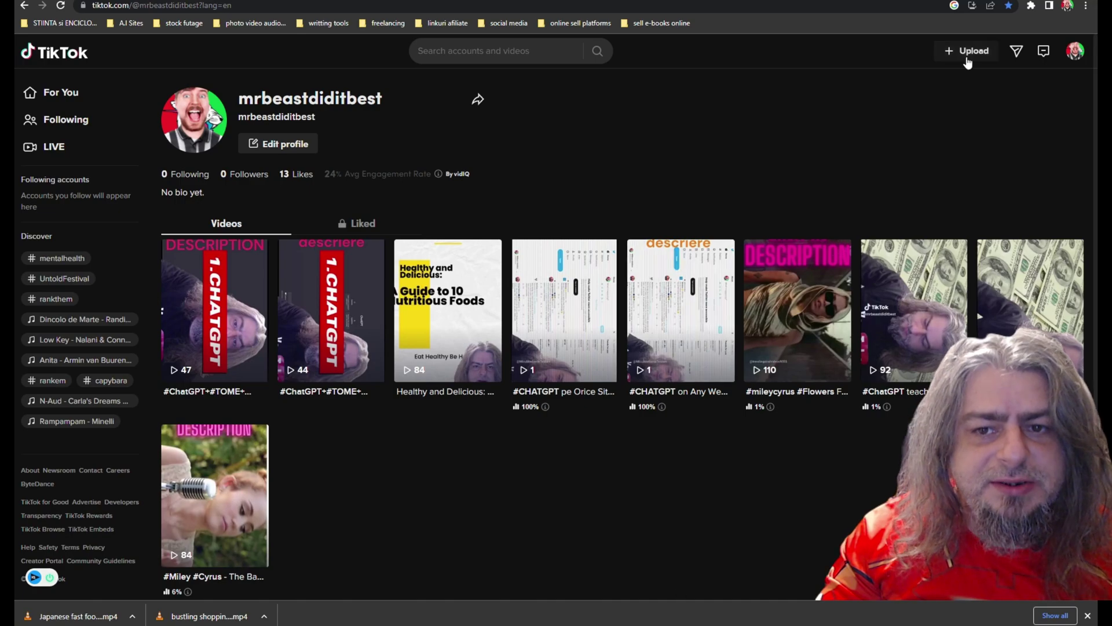
Post the Four Furry Friends short to TikTok captioned FULL VIDEO HERE with the YouTube link
{"action": "left_click", "coordinate": [966, 58]}
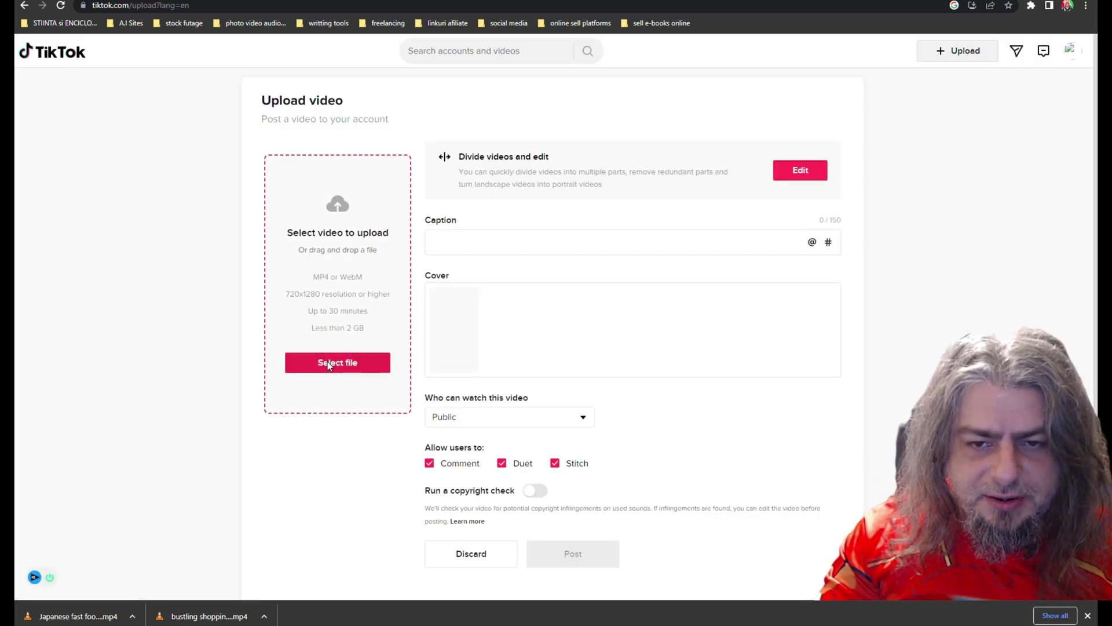
{"action": "left_click", "coordinate": [328, 363]}
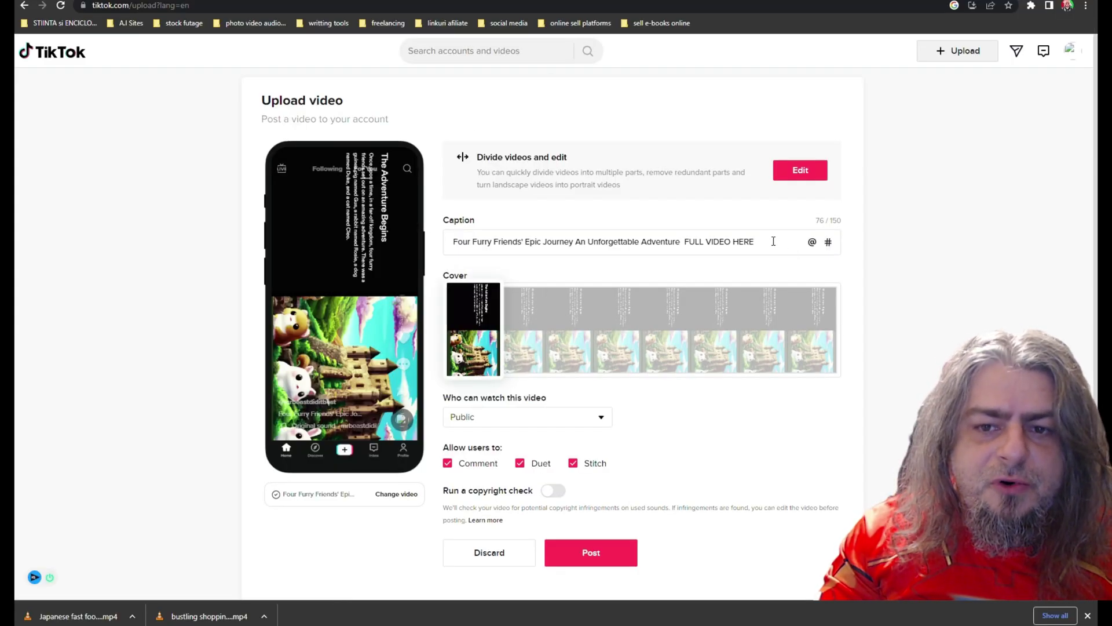
{"action": "key", "text": "ctrl+v"}
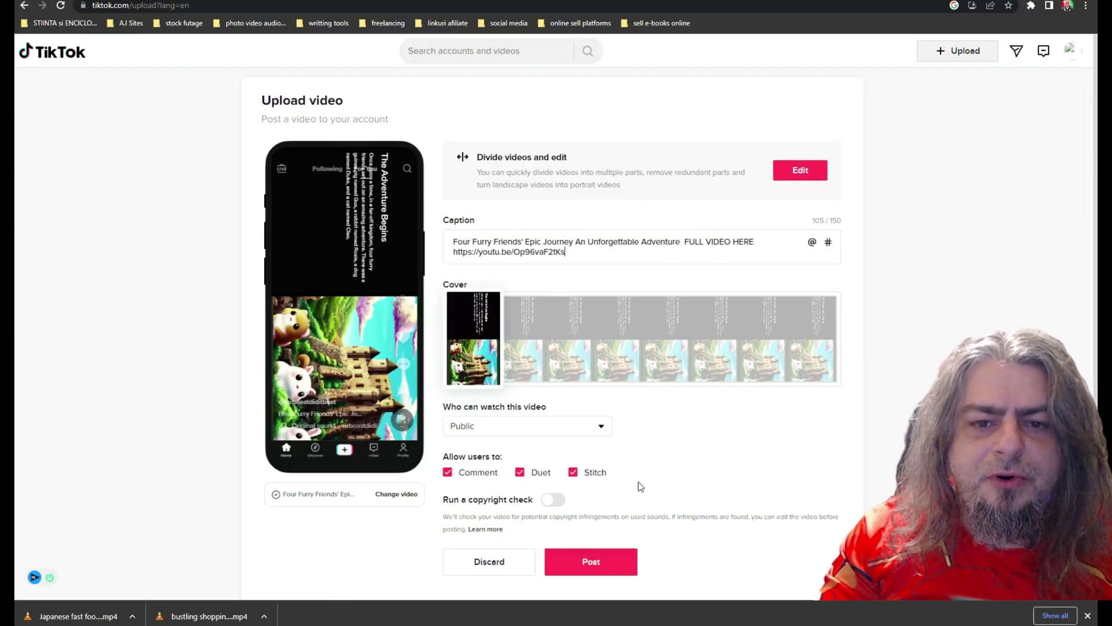
{"action": "left_click", "coordinate": [612, 559]}
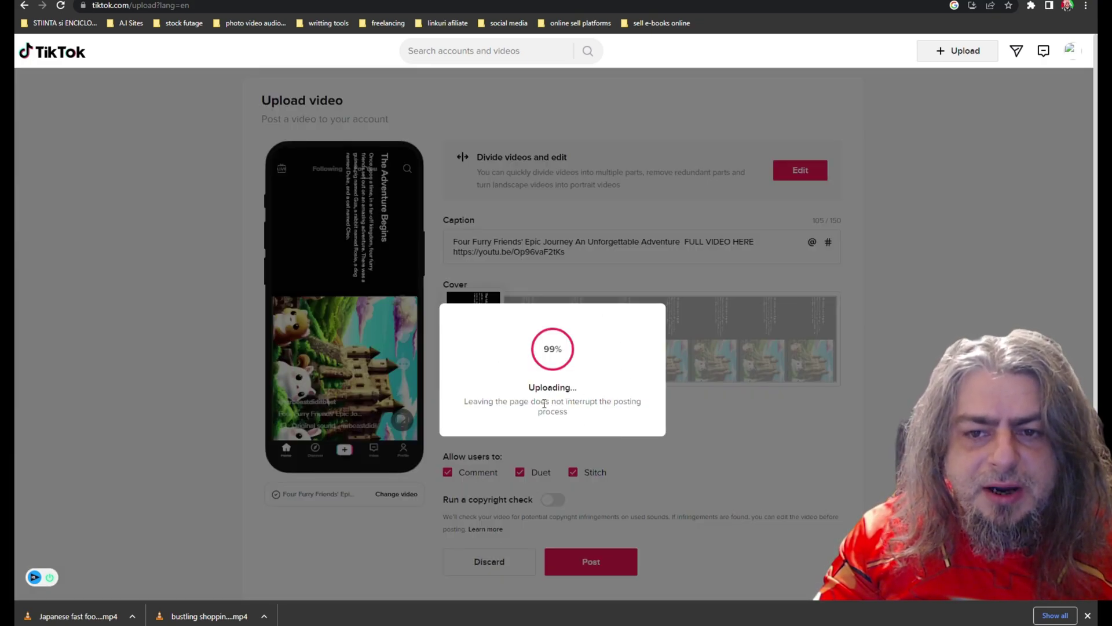